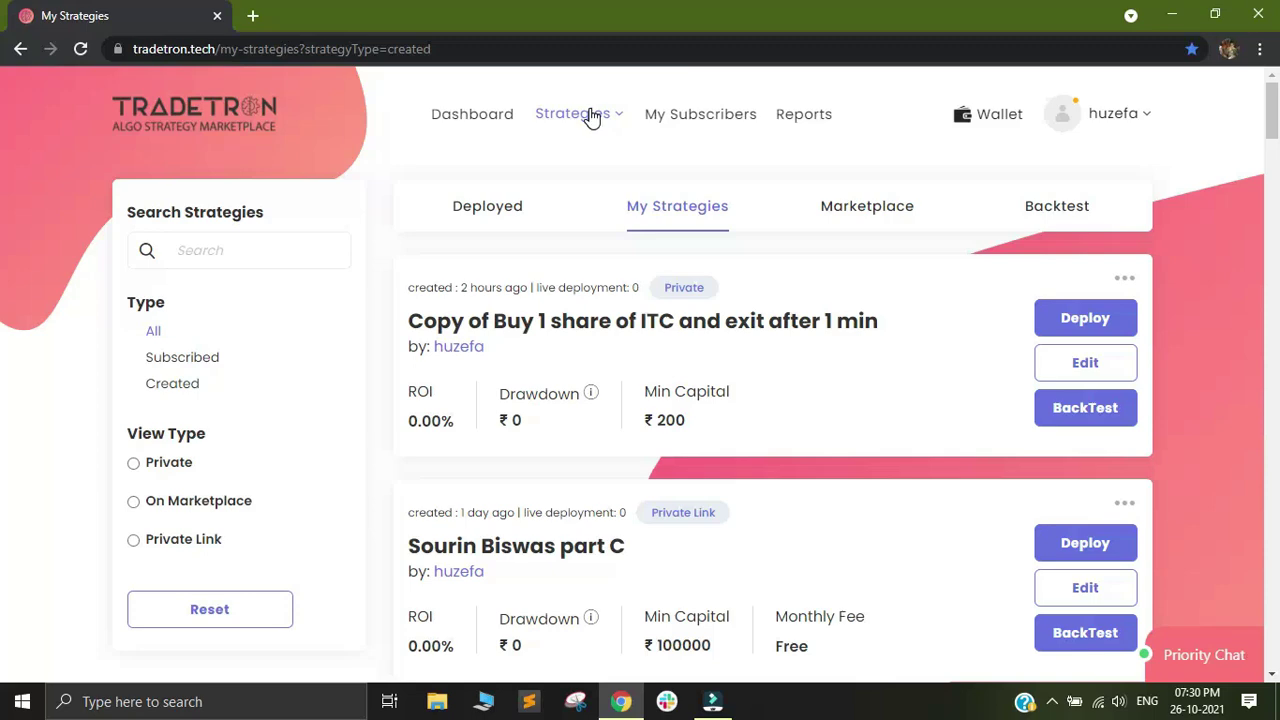
# - Create a new strategy and name it 920
pyautogui.click(590, 115)
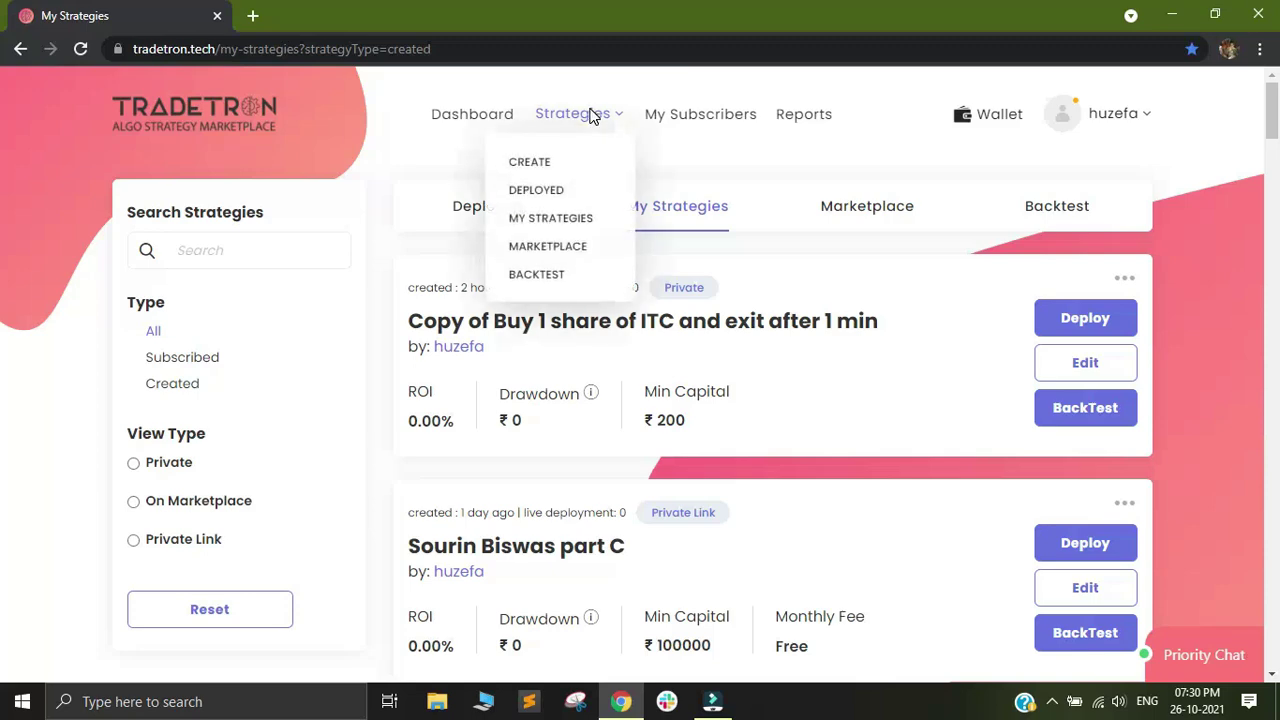
pyautogui.click(530, 170)
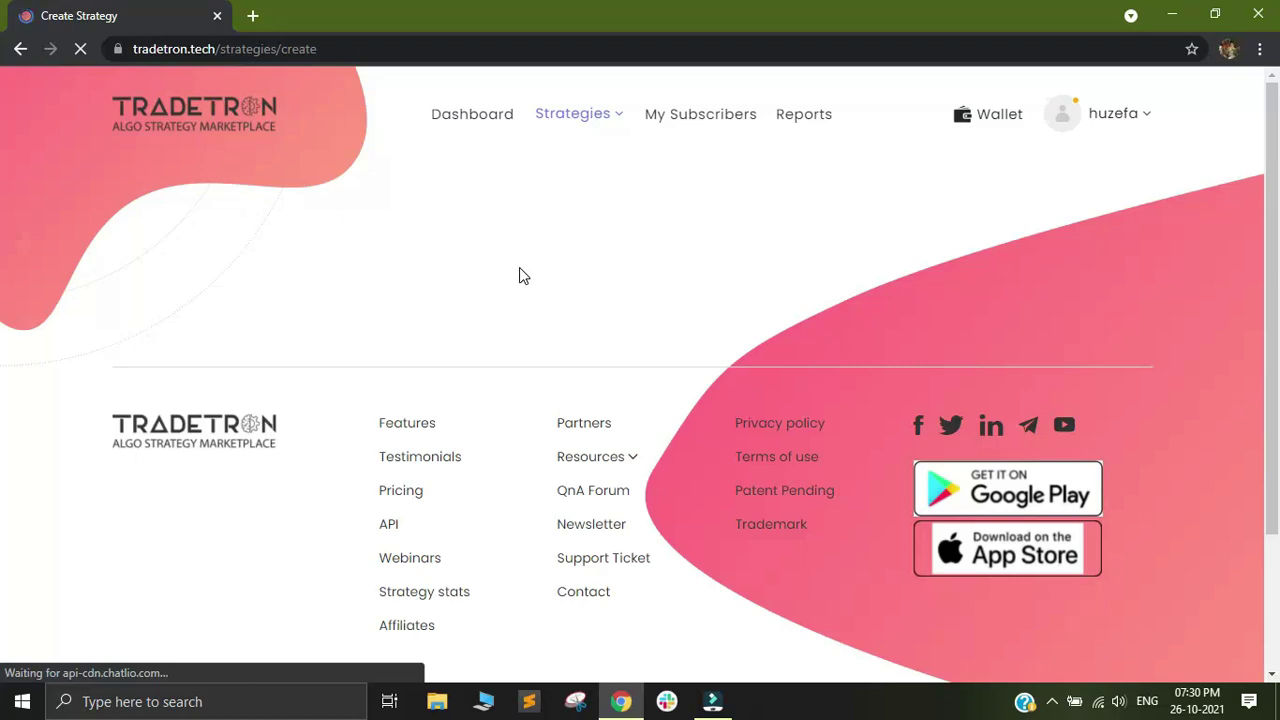
pyautogui.click(329, 354)
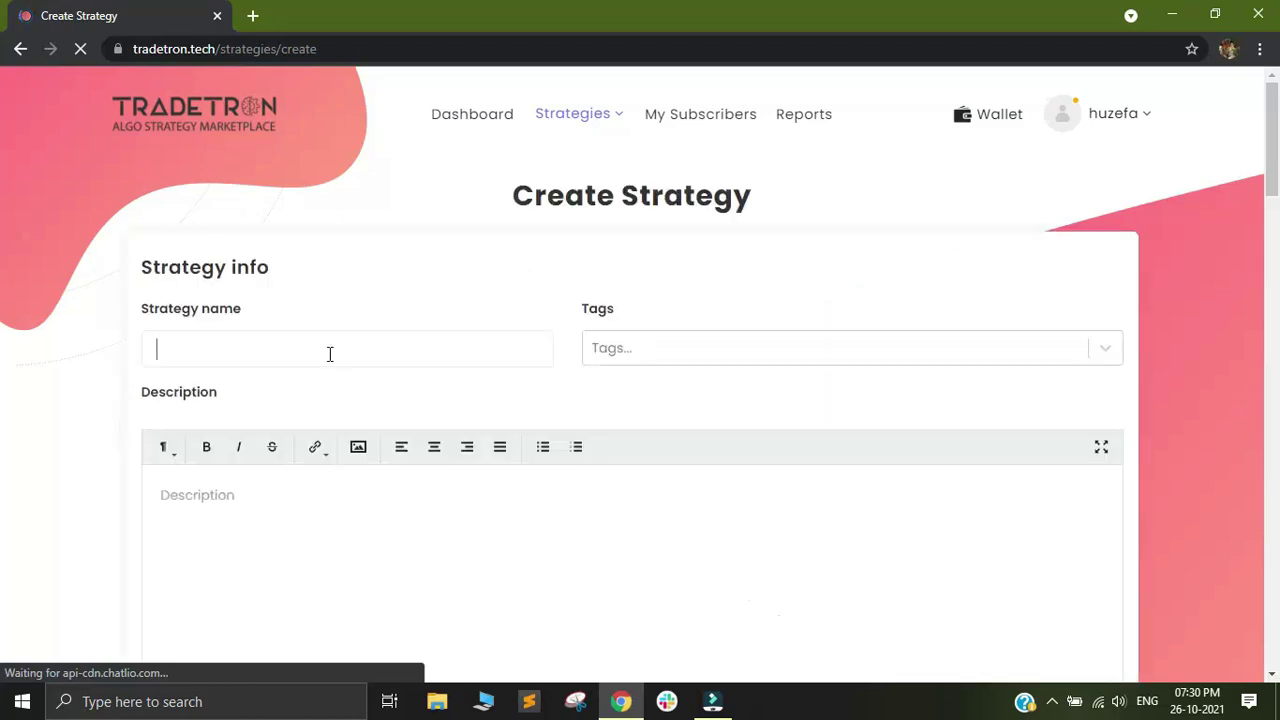
pyautogui.scroll(-1, 305, 327)
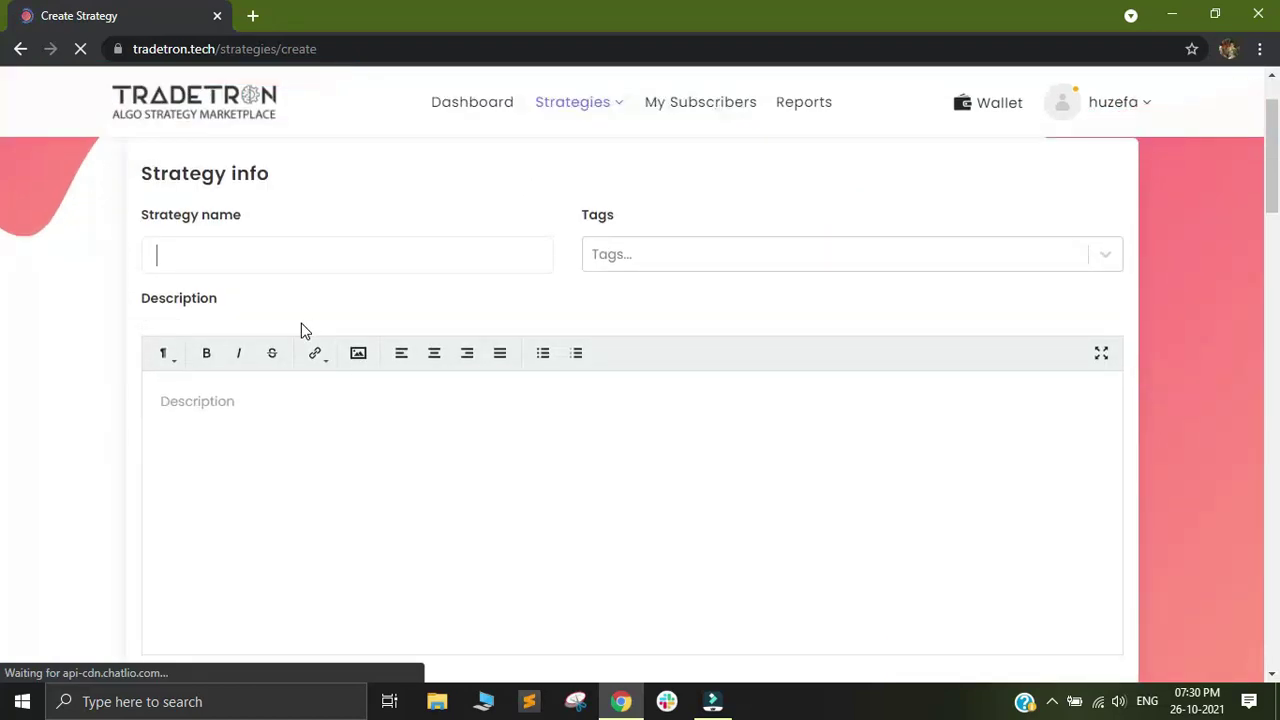
pyautogui.write('920')
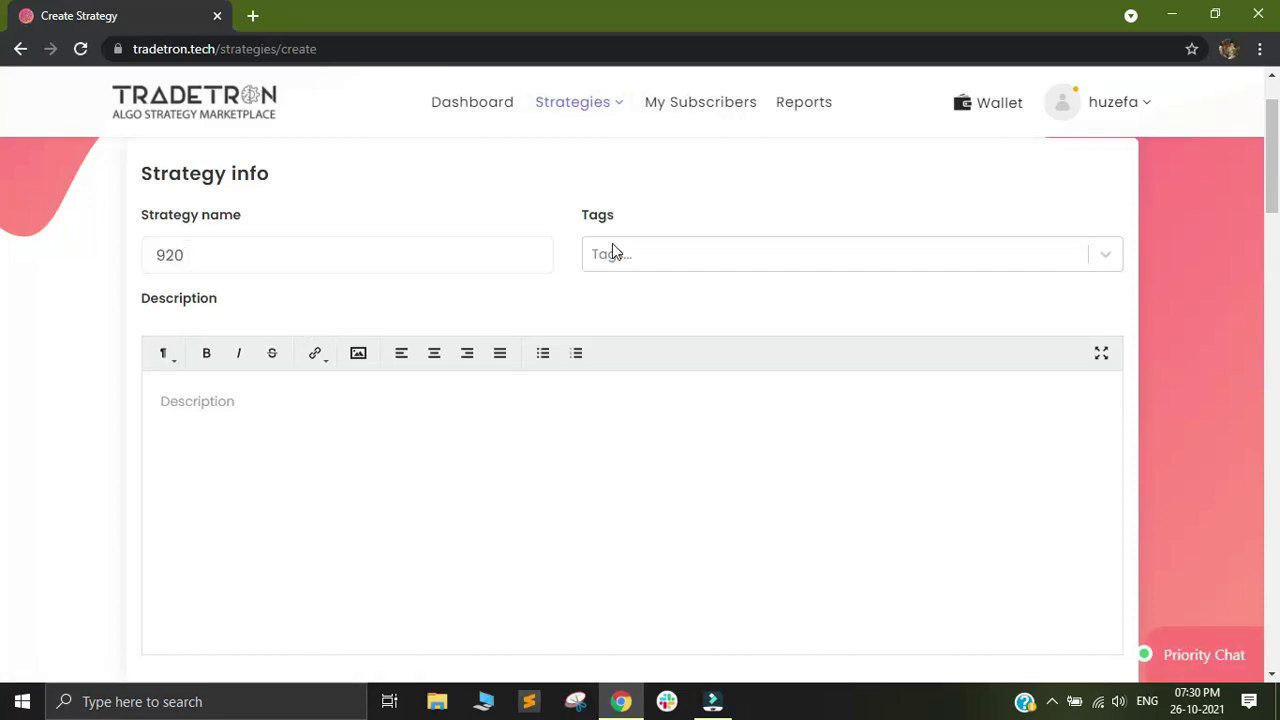
# - Enter "My 920 strategy" as the strategy description
pyautogui.scroll(-1, 283, 414)
pyautogui.click(222, 329)
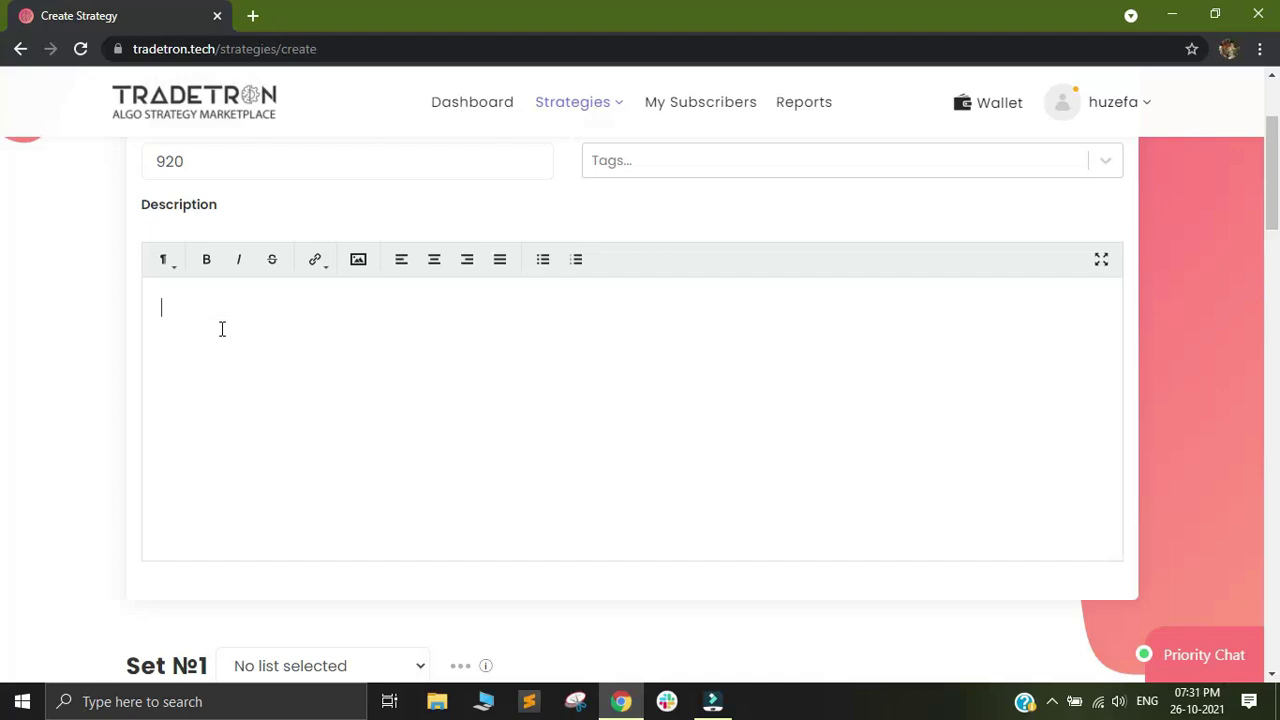
pyautogui.write('My 920 strategy')
# - Look over the Entry, Repair, Overnight Protection and Universal Exit sections of Set 1
pyautogui.scroll(-1, 234, 243)
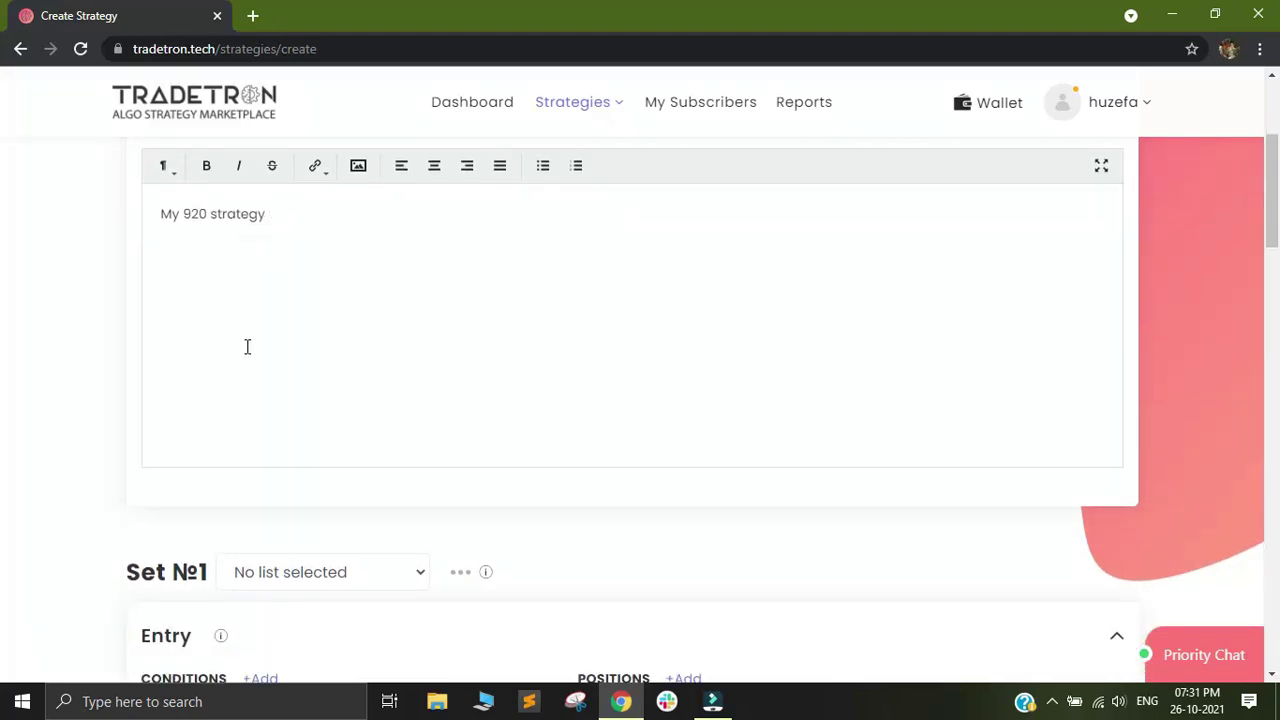
pyautogui.scroll(-1, 246, 346)
pyautogui.scroll(2, 247, 351)
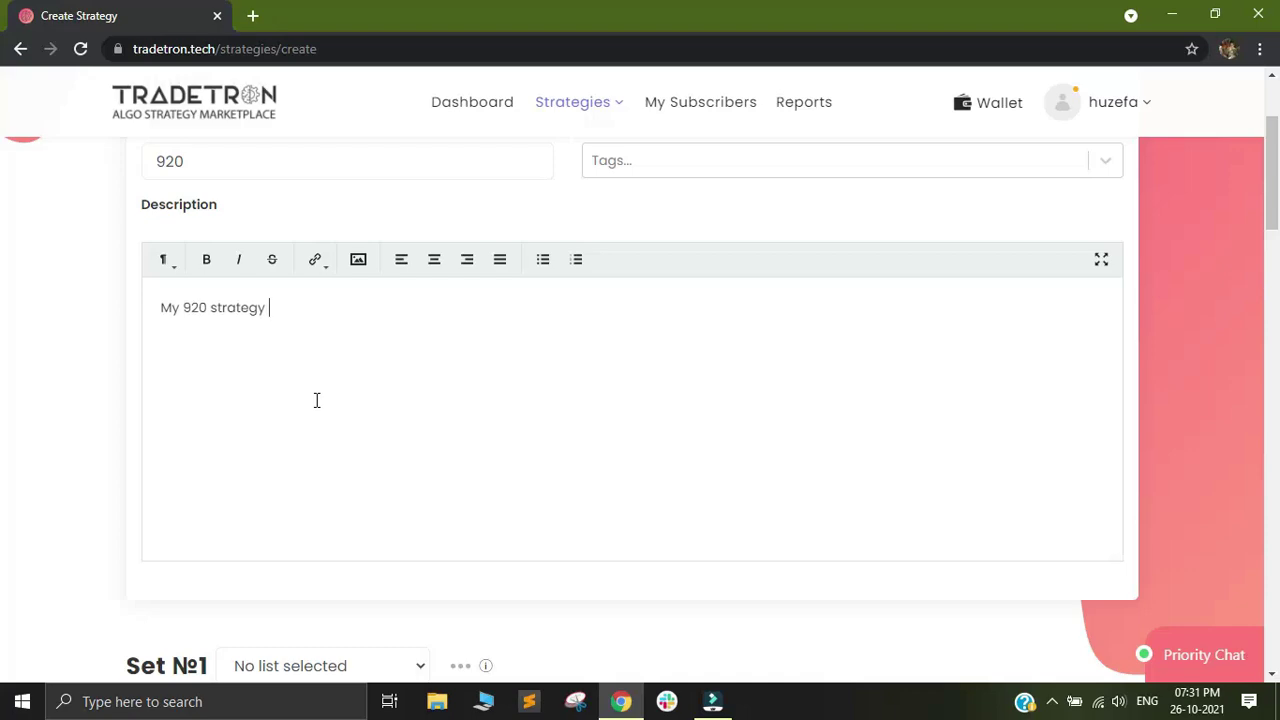
pyautogui.scroll(-1, 323, 406)
pyautogui.scroll(-3, 325, 408)
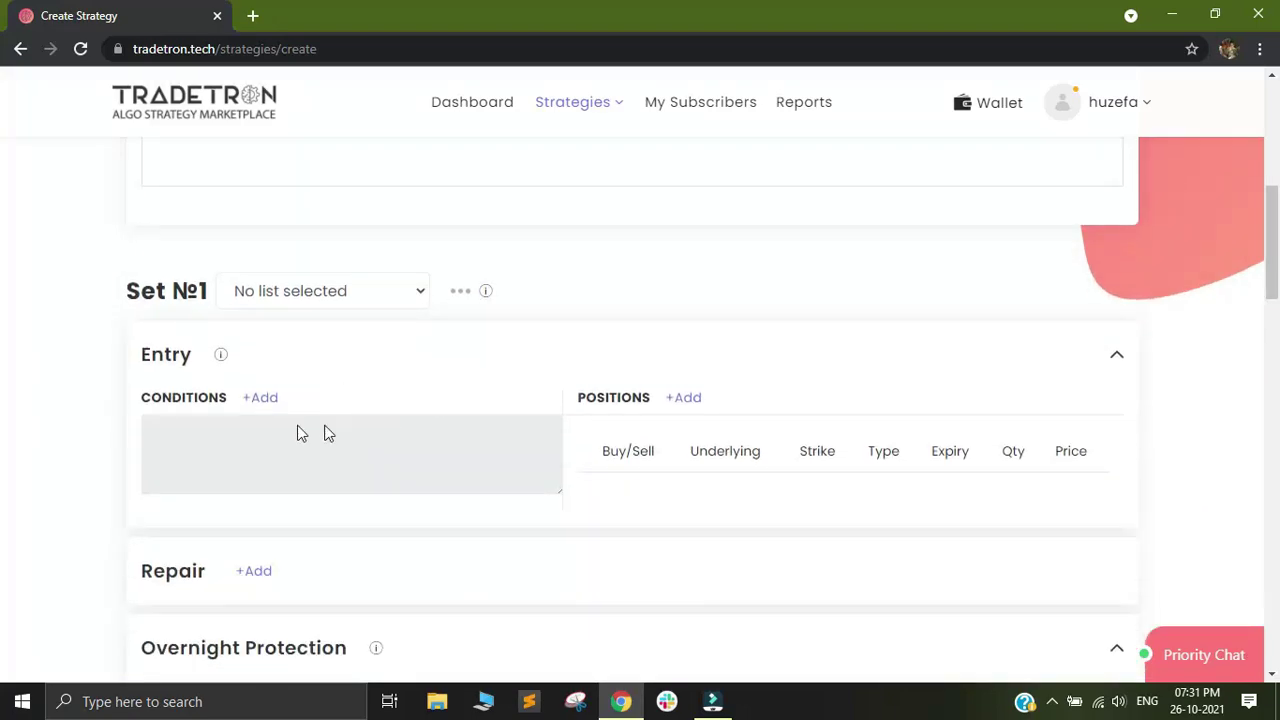
pyautogui.scroll(-1, 181, 380)
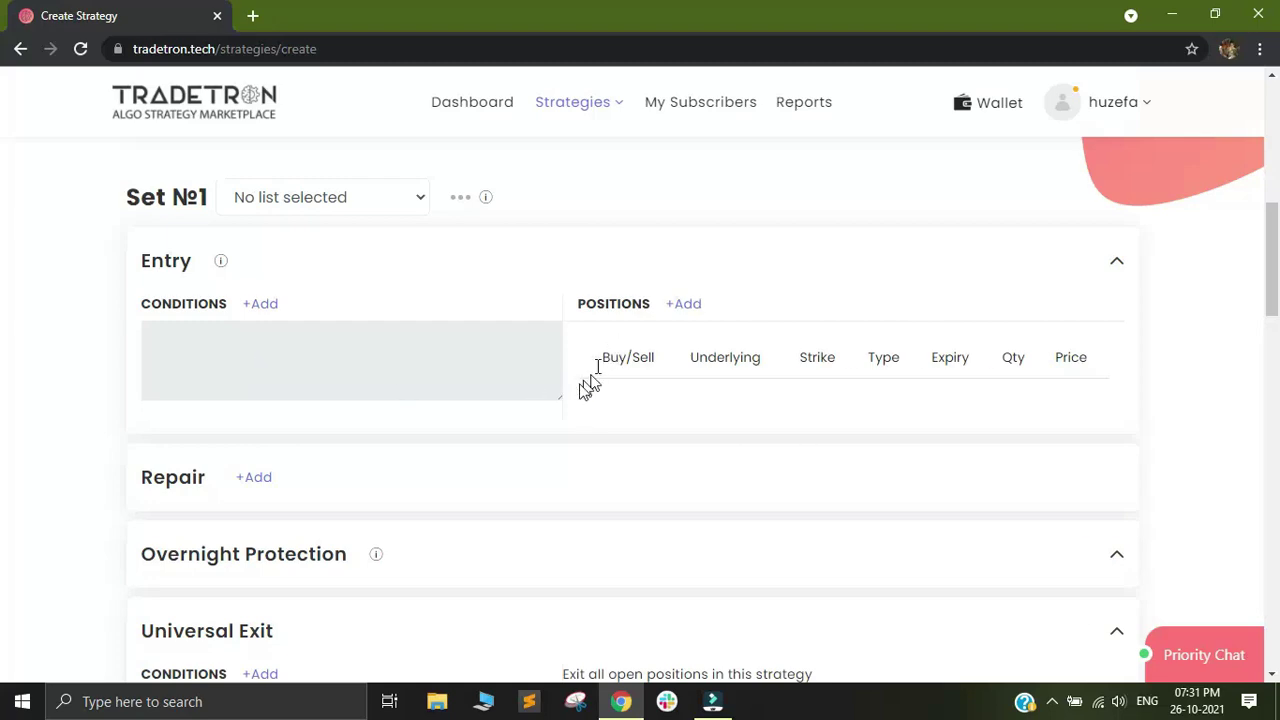
pyautogui.scroll(-1, 500, 428)
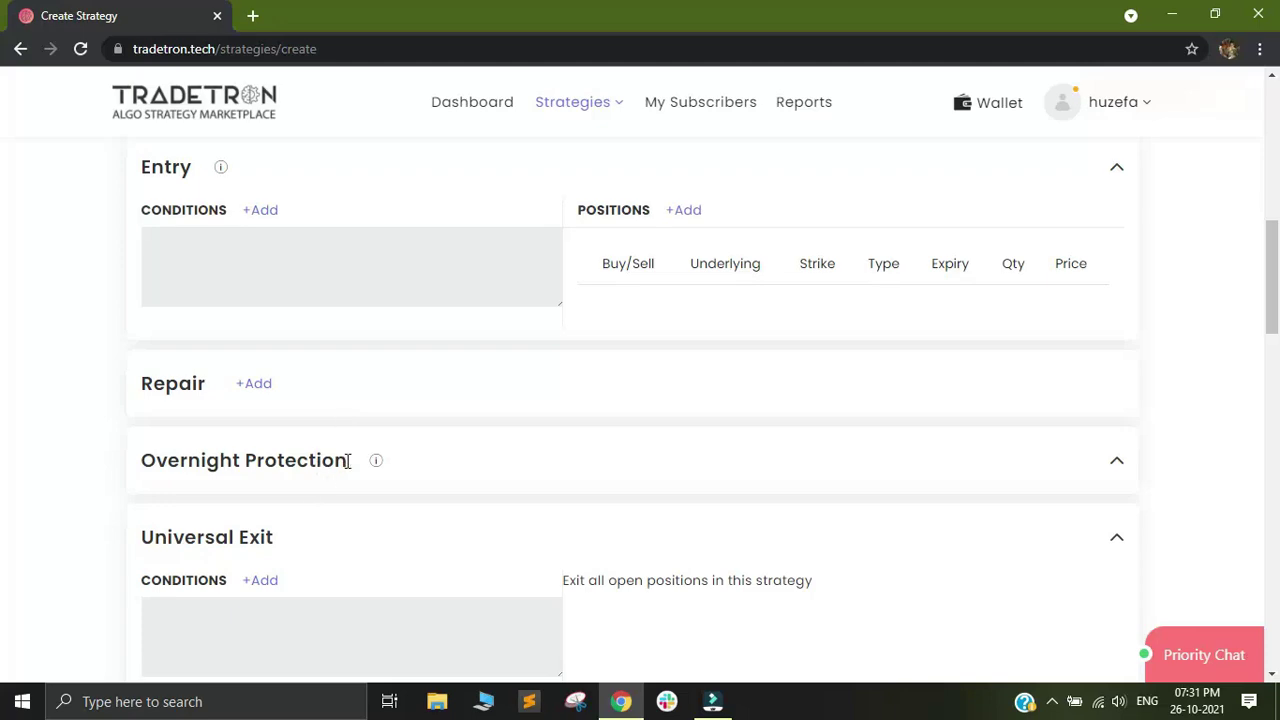
pyautogui.scroll(1, 346, 466)
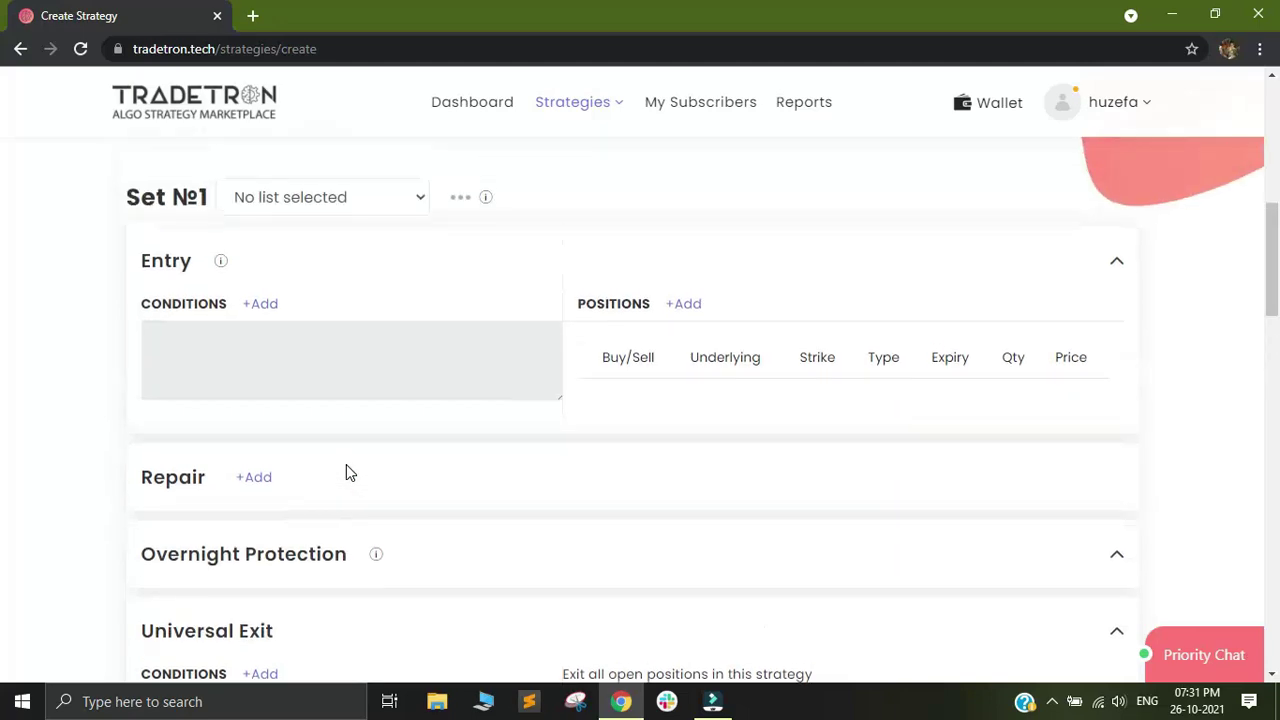
# - Start an entry condition for Set 1 with the Time keyword on the NSE exchange
pyautogui.click(263, 306)
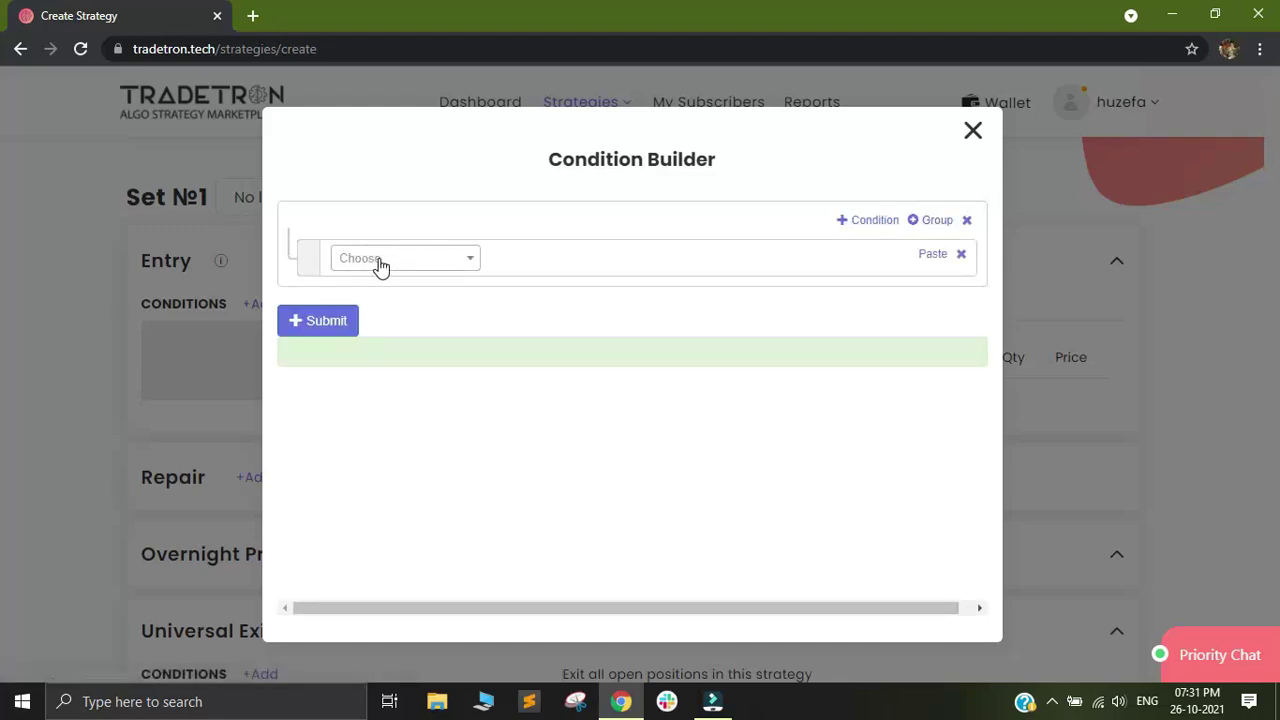
pyautogui.click(380, 262)
pyautogui.write('time')
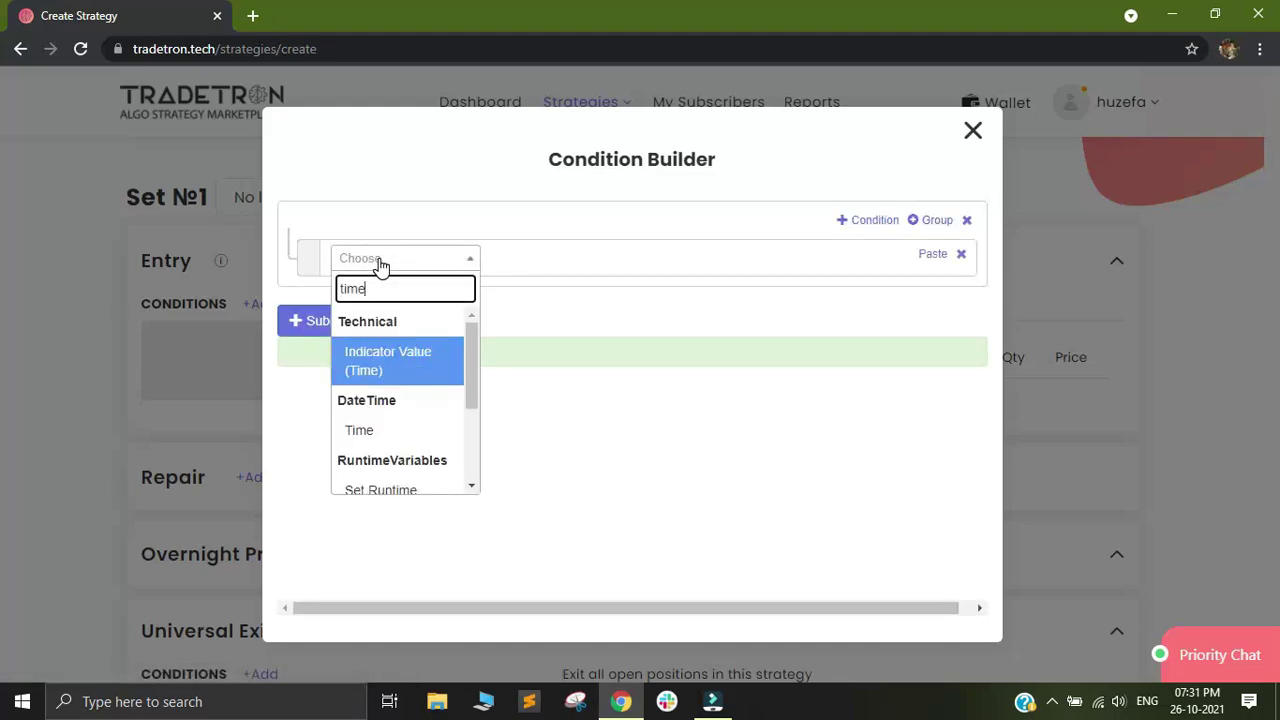
pyautogui.click(360, 428)
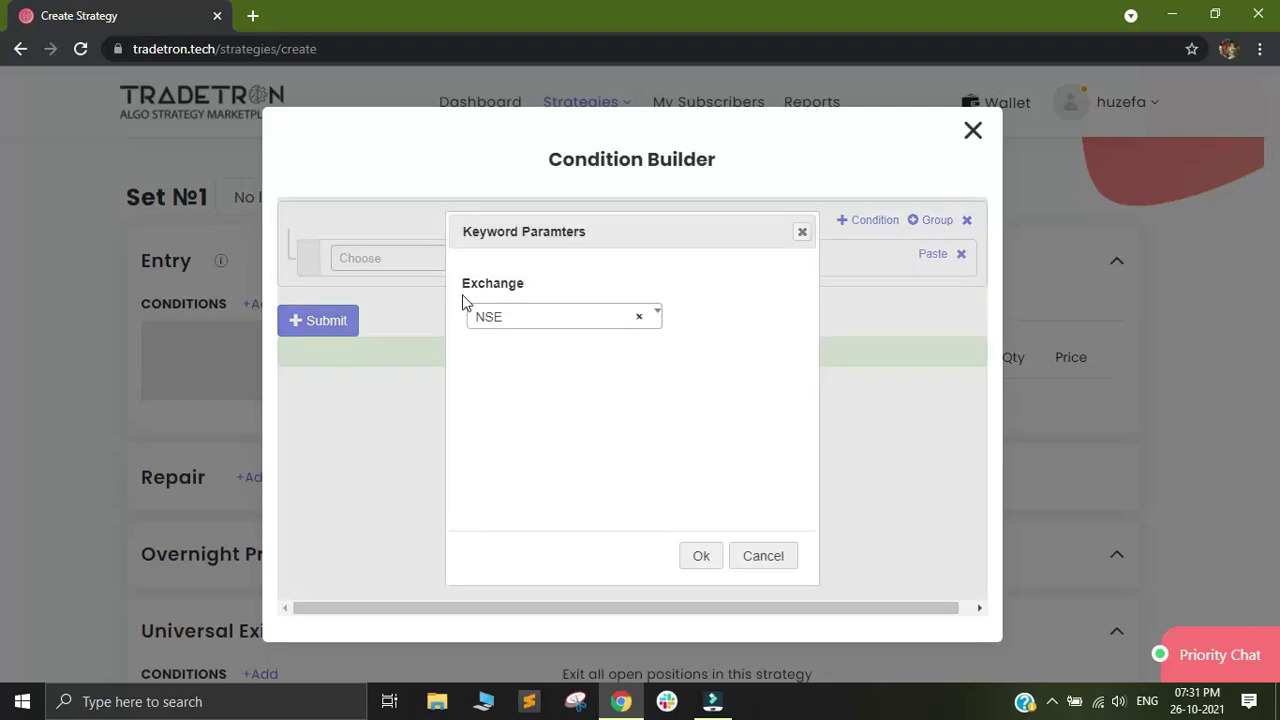
pyautogui.click(701, 560)
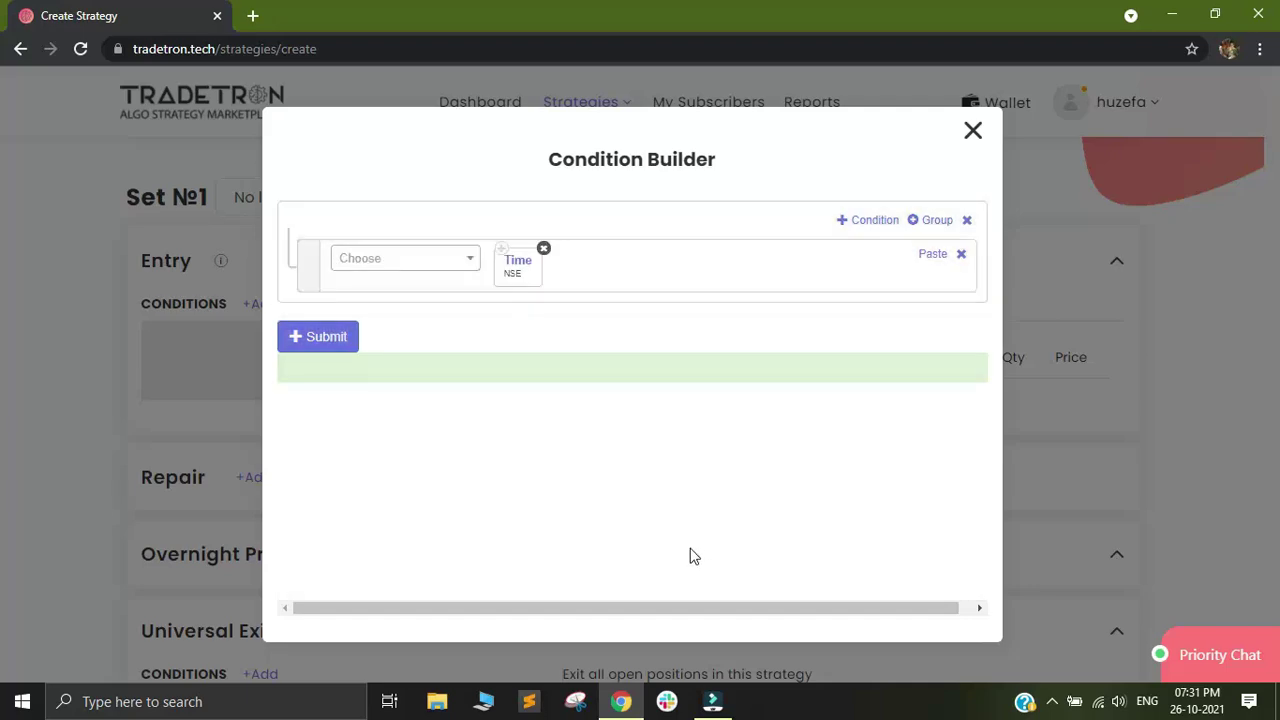
# - Complete the time condition with the >= operator and a Number keyword of 920
pyautogui.click(406, 268)
pyautogui.write('>')
pyautogui.click(358, 385)
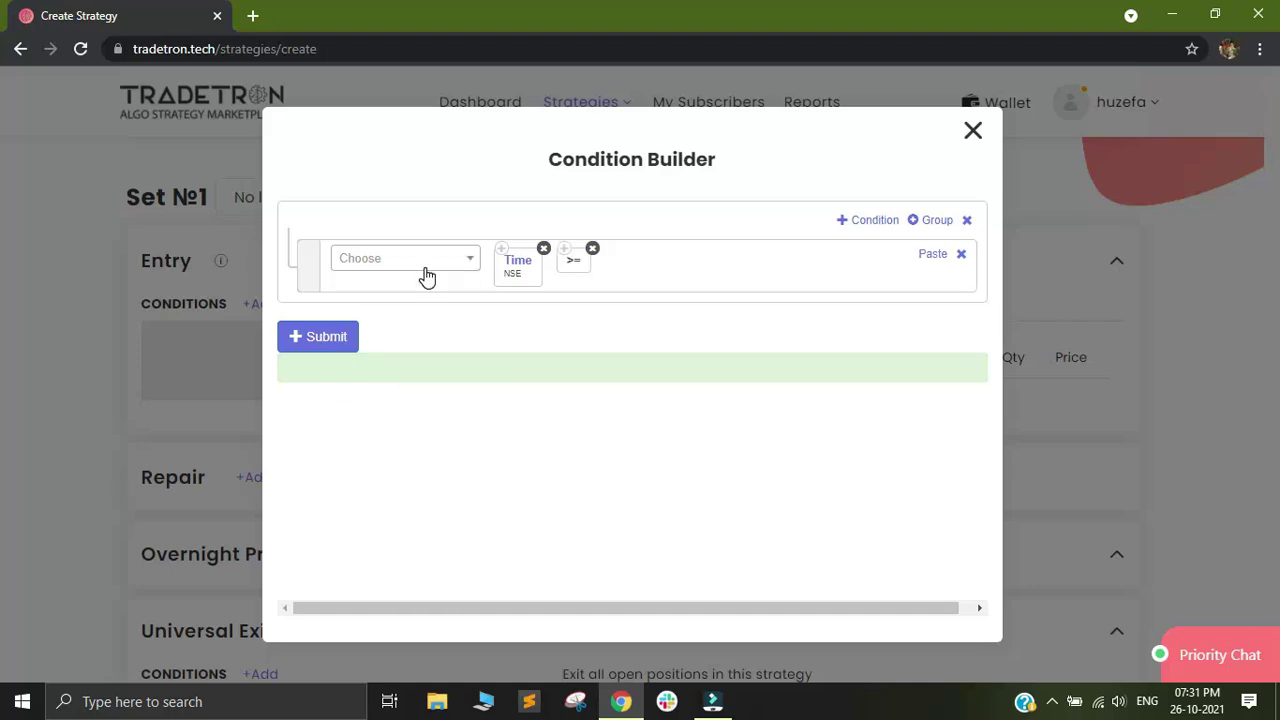
pyautogui.click(428, 272)
pyautogui.write('num')
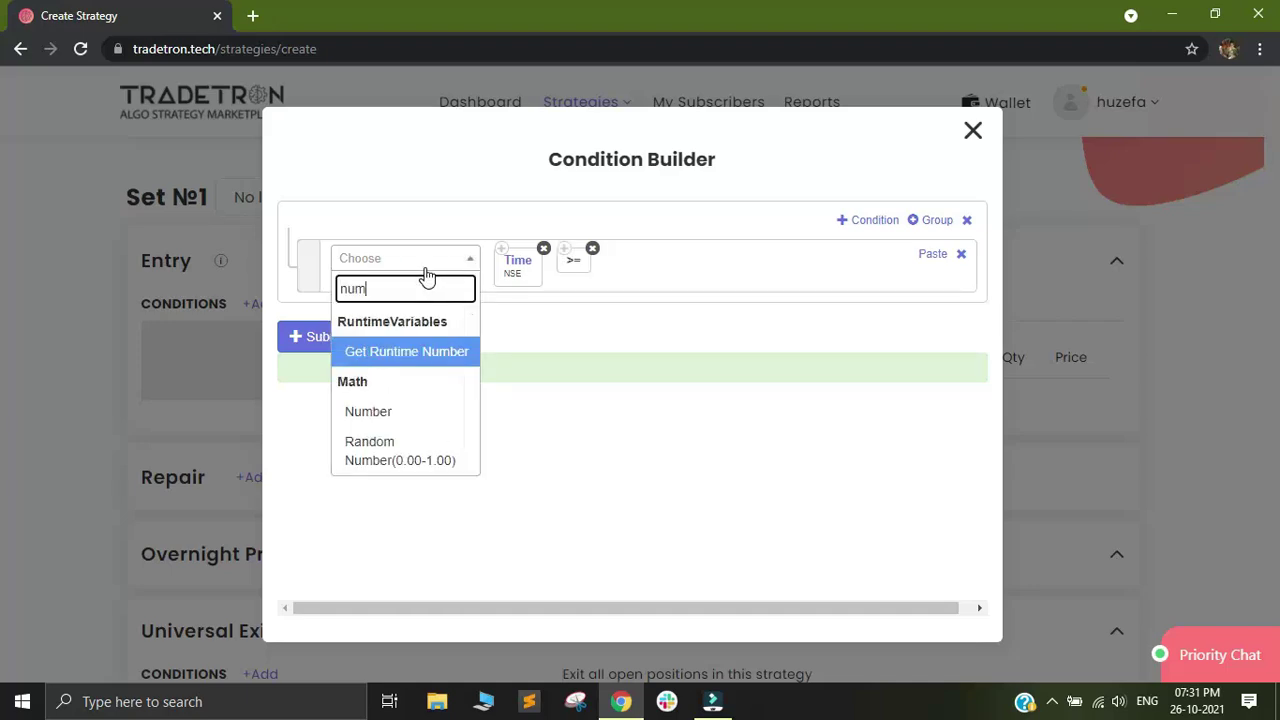
pyautogui.click(420, 416)
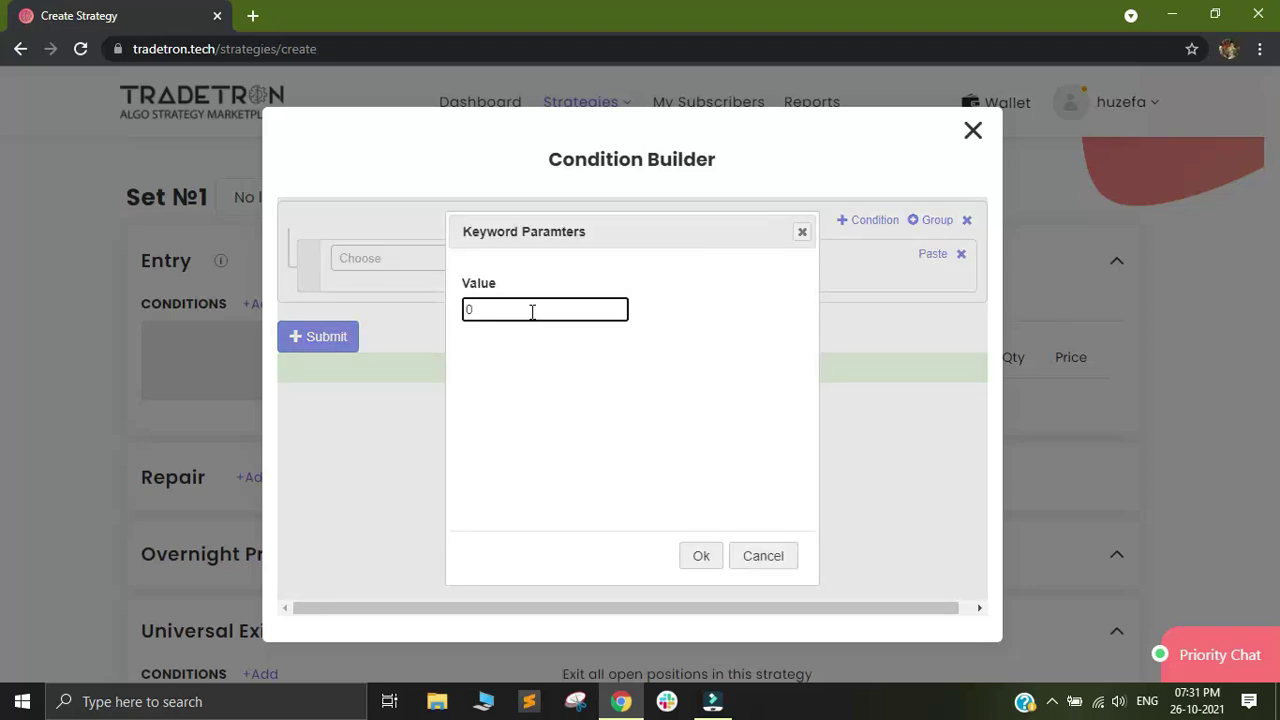
pyautogui.press('BackSpace')
pyautogui.write('920')
pyautogui.click(699, 556)
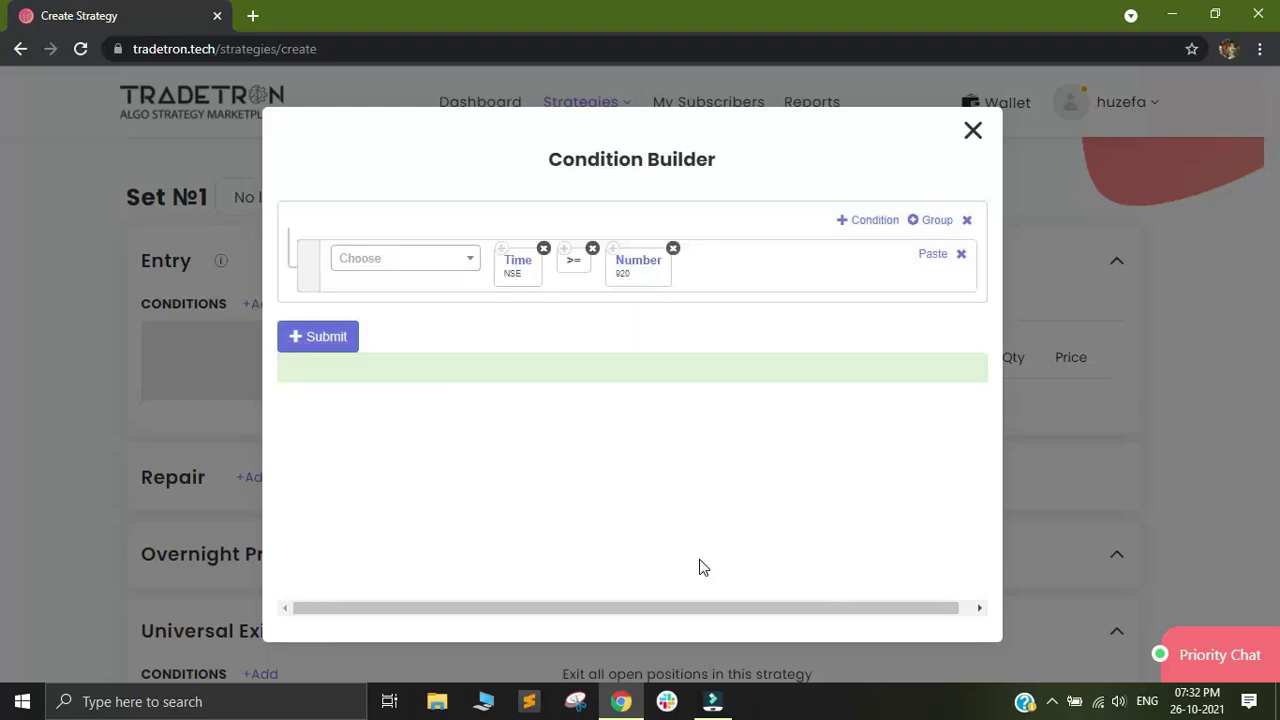
# - Add a second AND condition to the entry and choose the Positions Detail keyword for it
pyautogui.click(855, 225)
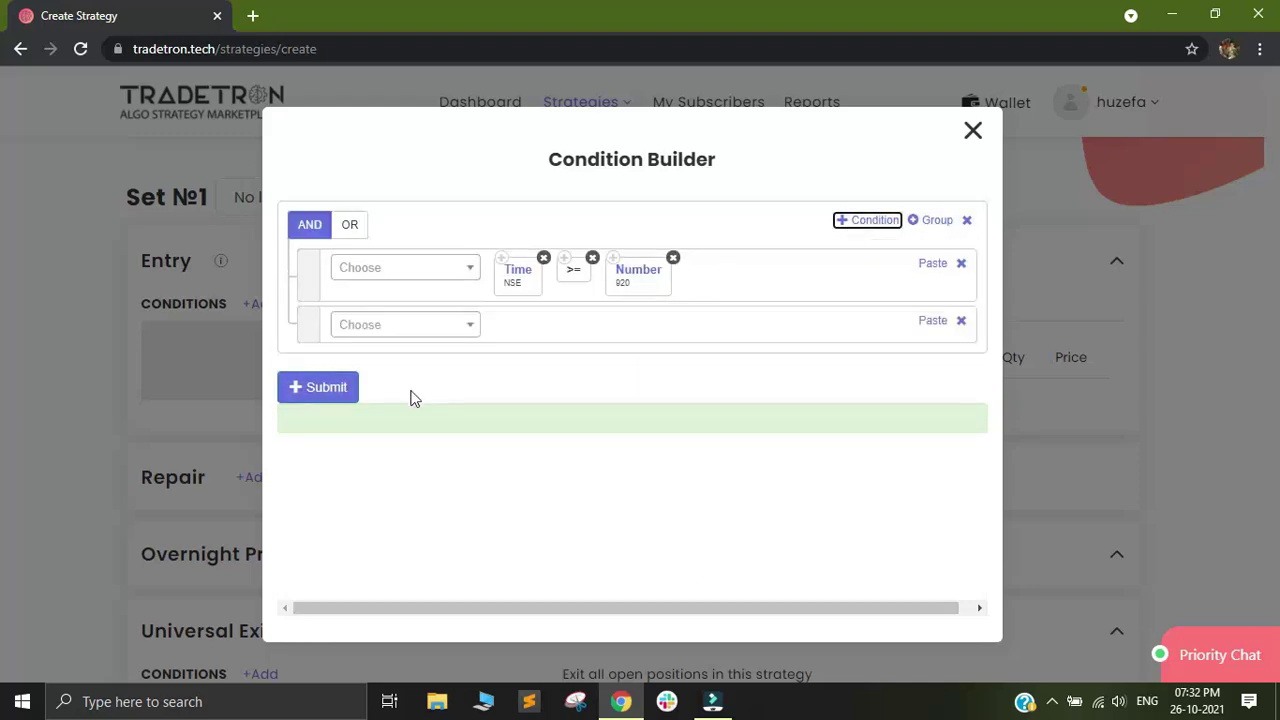
pyautogui.click(414, 330)
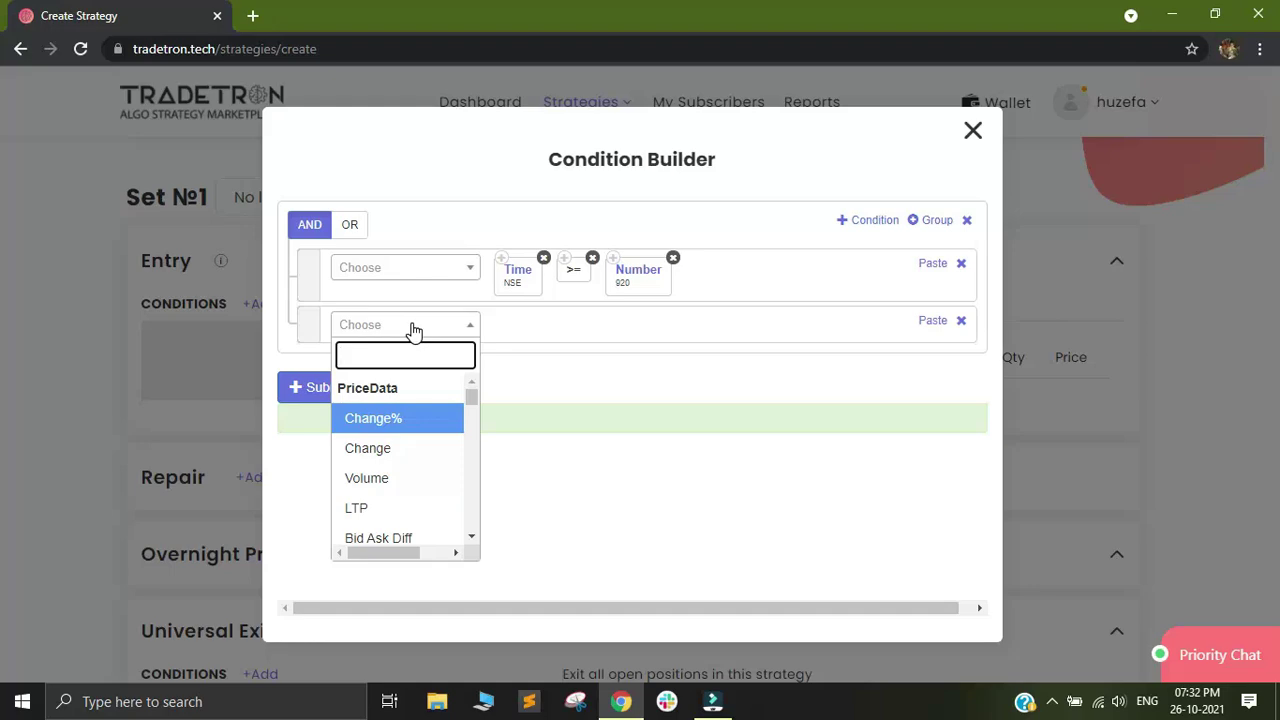
pyautogui.write('p')
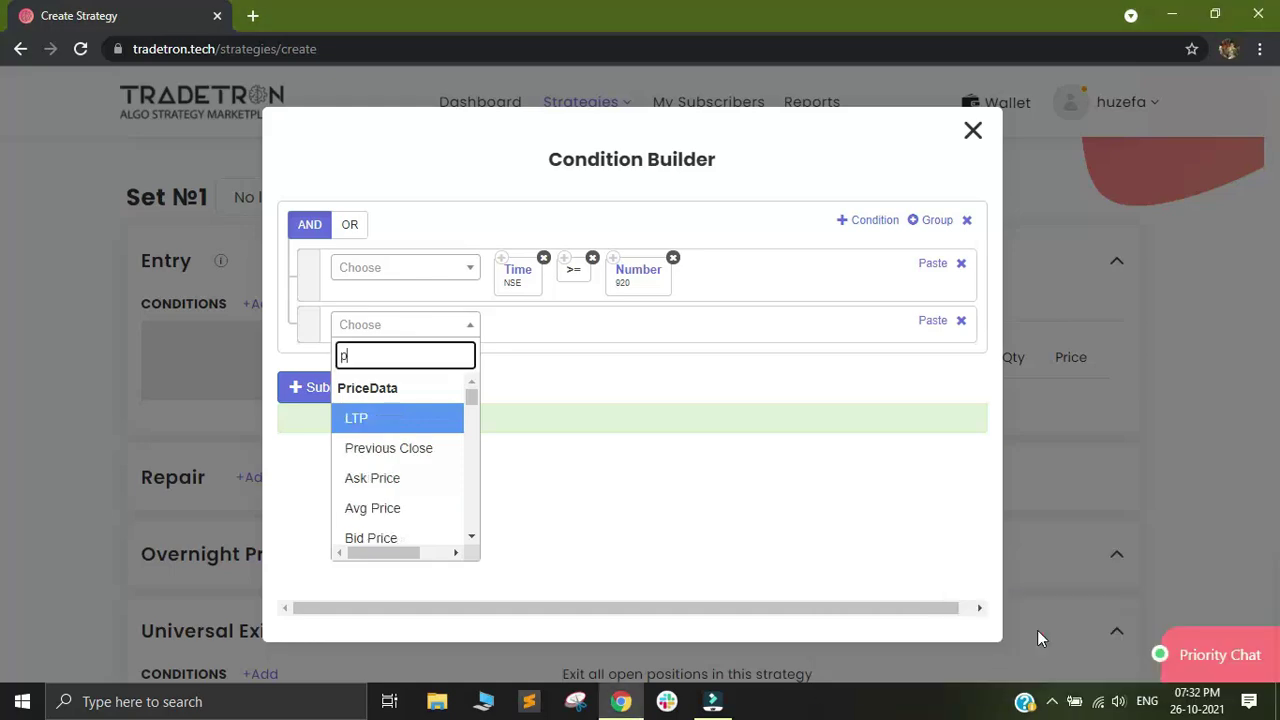
pyautogui.write('os')
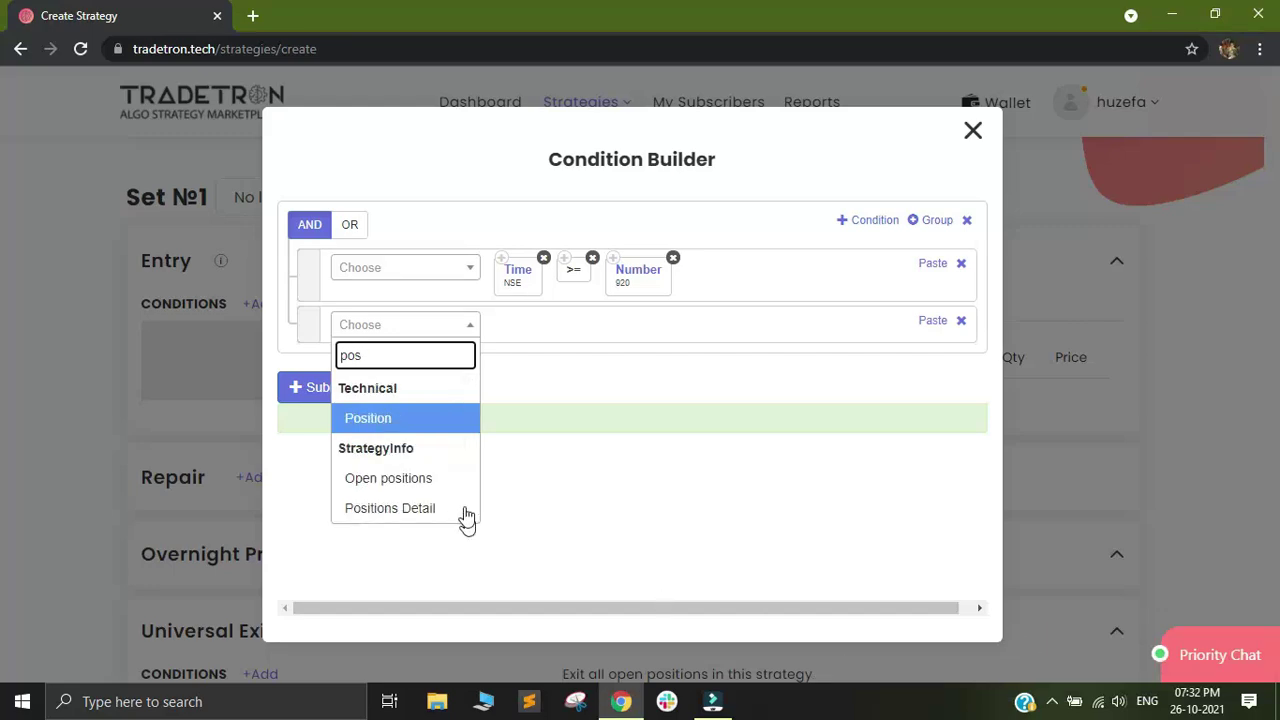
pyautogui.click(408, 508)
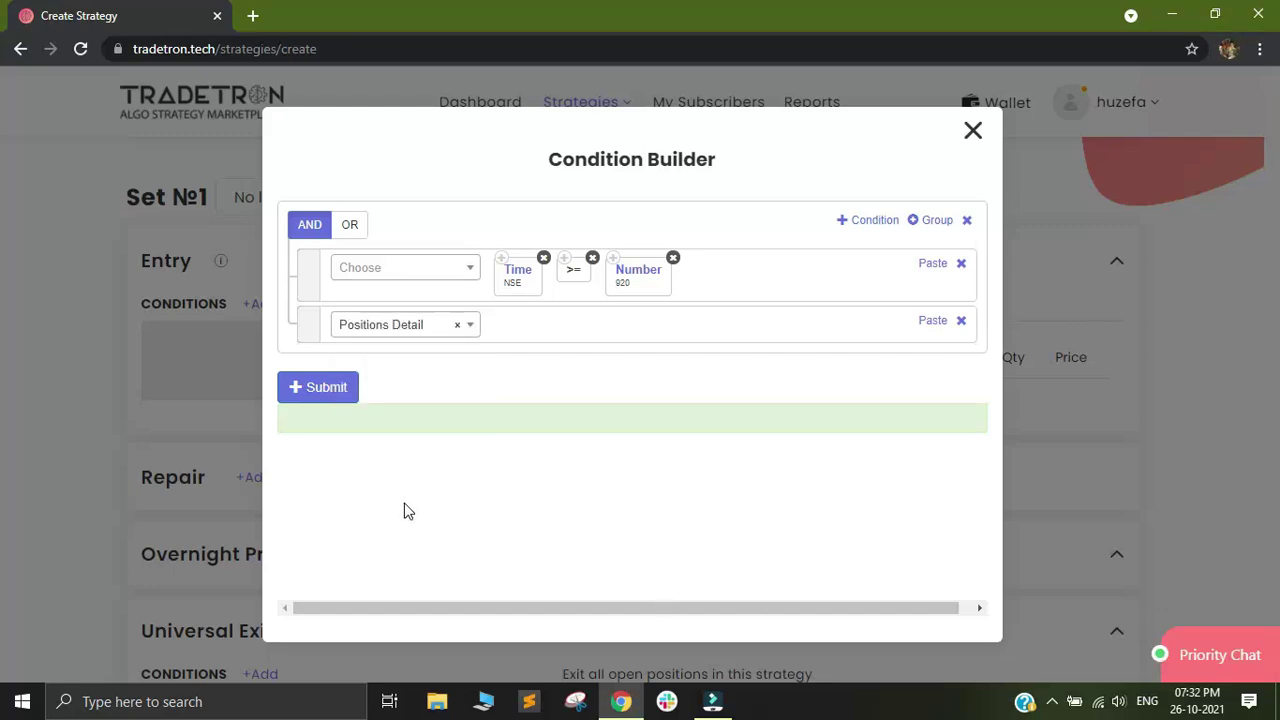
# - Configure Positions Detail with condition type Entry, quantity as the measure and NIFTY 50 as the underlying
pyautogui.click(450, 322)
pyautogui.click(512, 306)
pyautogui.click(494, 400)
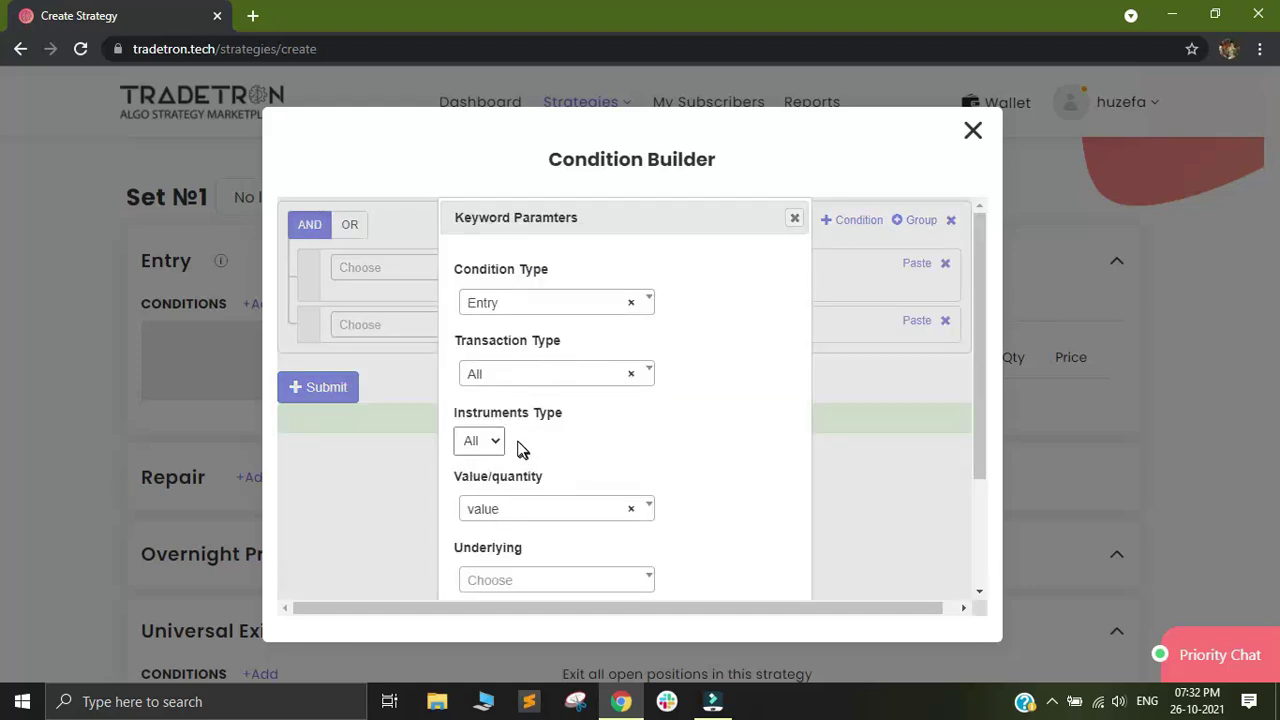
pyautogui.scroll(-1, 532, 443)
pyautogui.scroll(-2, 532, 443)
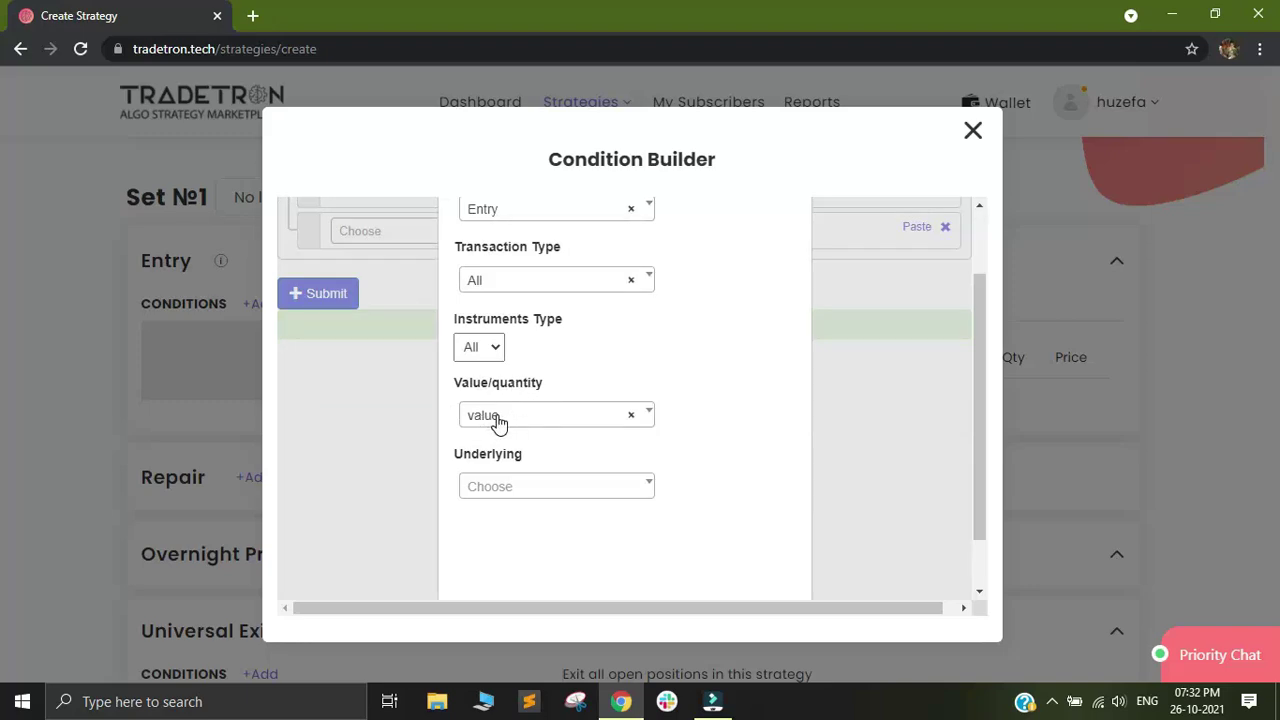
pyautogui.click(495, 420)
pyautogui.click(492, 514)
pyautogui.click(515, 487)
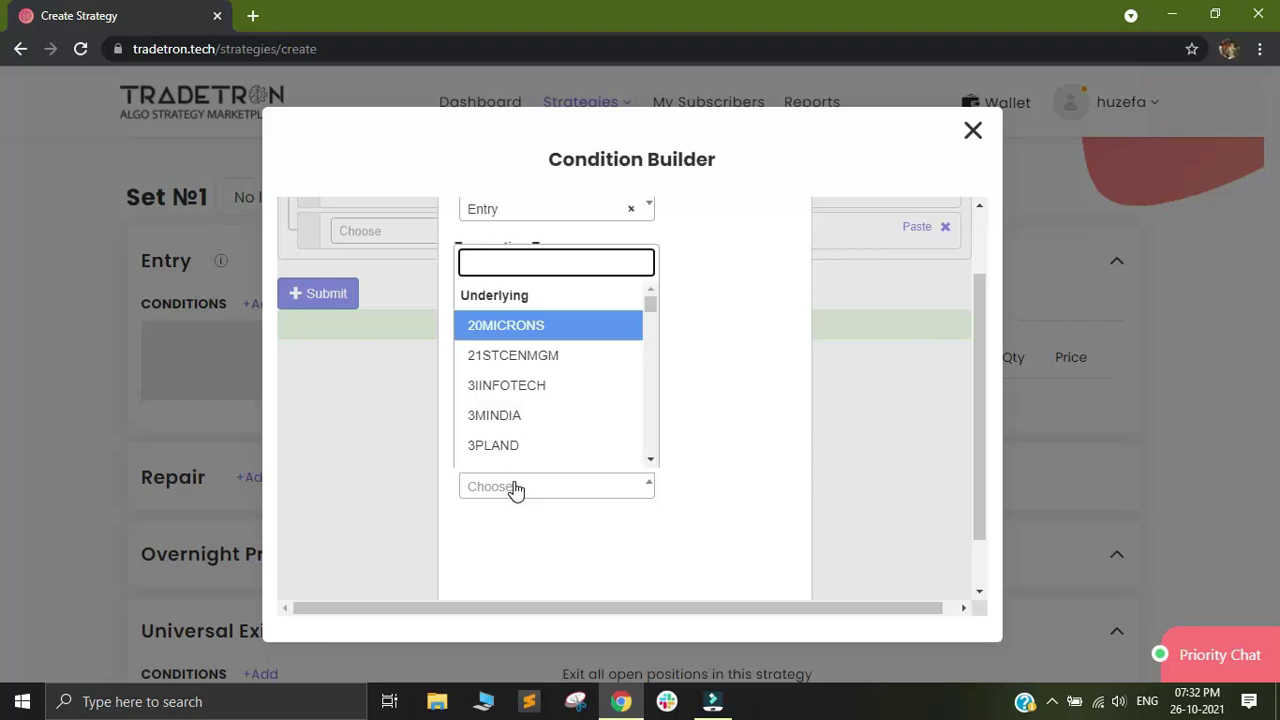
pyautogui.write('nifty')
pyautogui.press('Return')
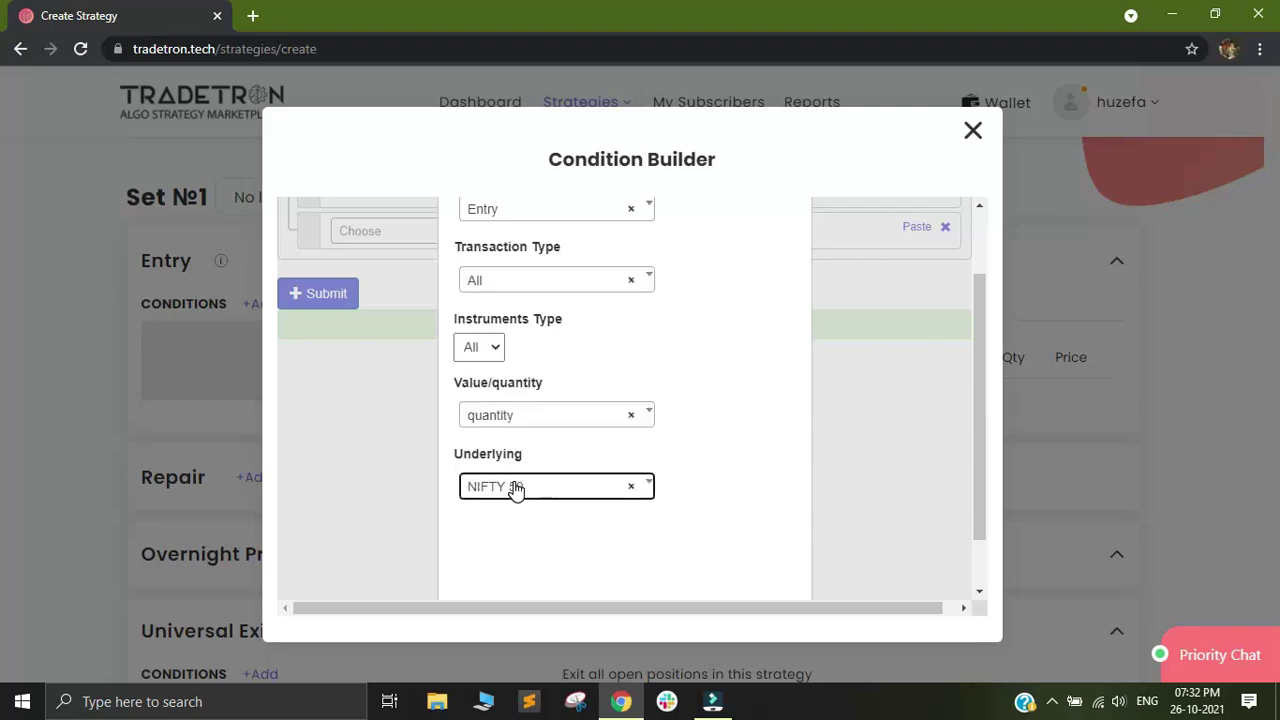
pyautogui.scroll(-1, 515, 488)
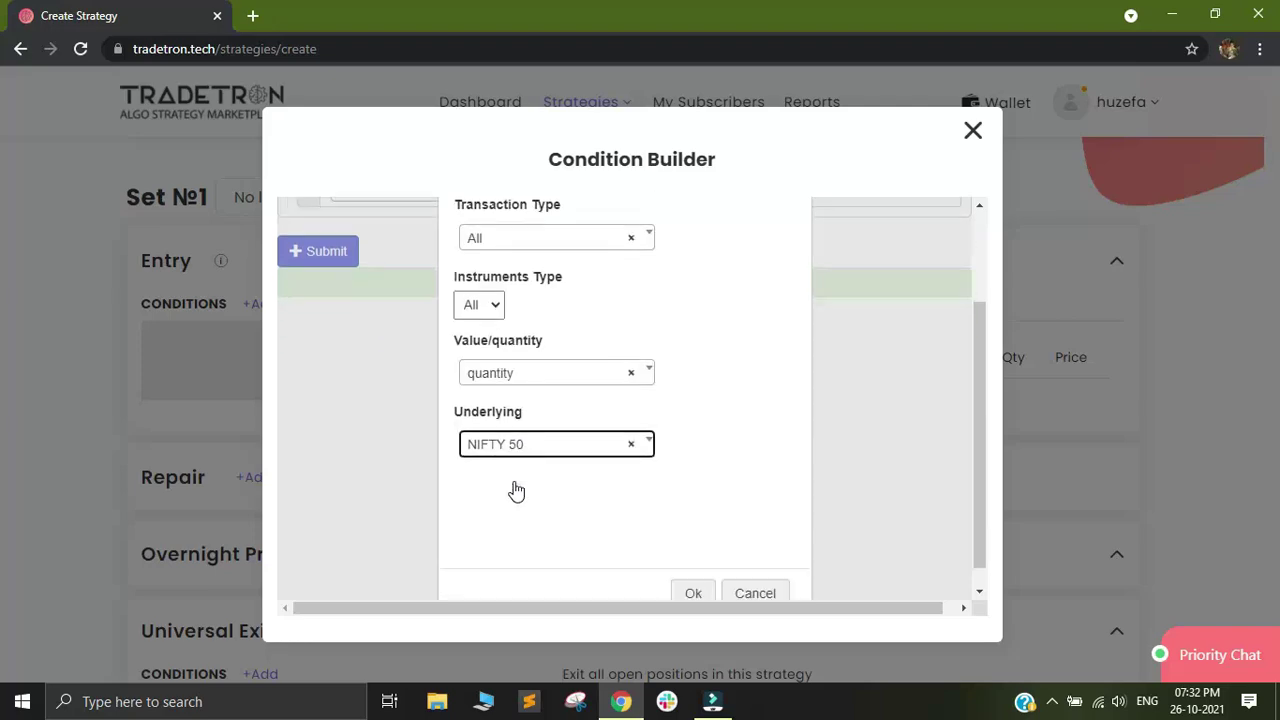
pyautogui.click(694, 574)
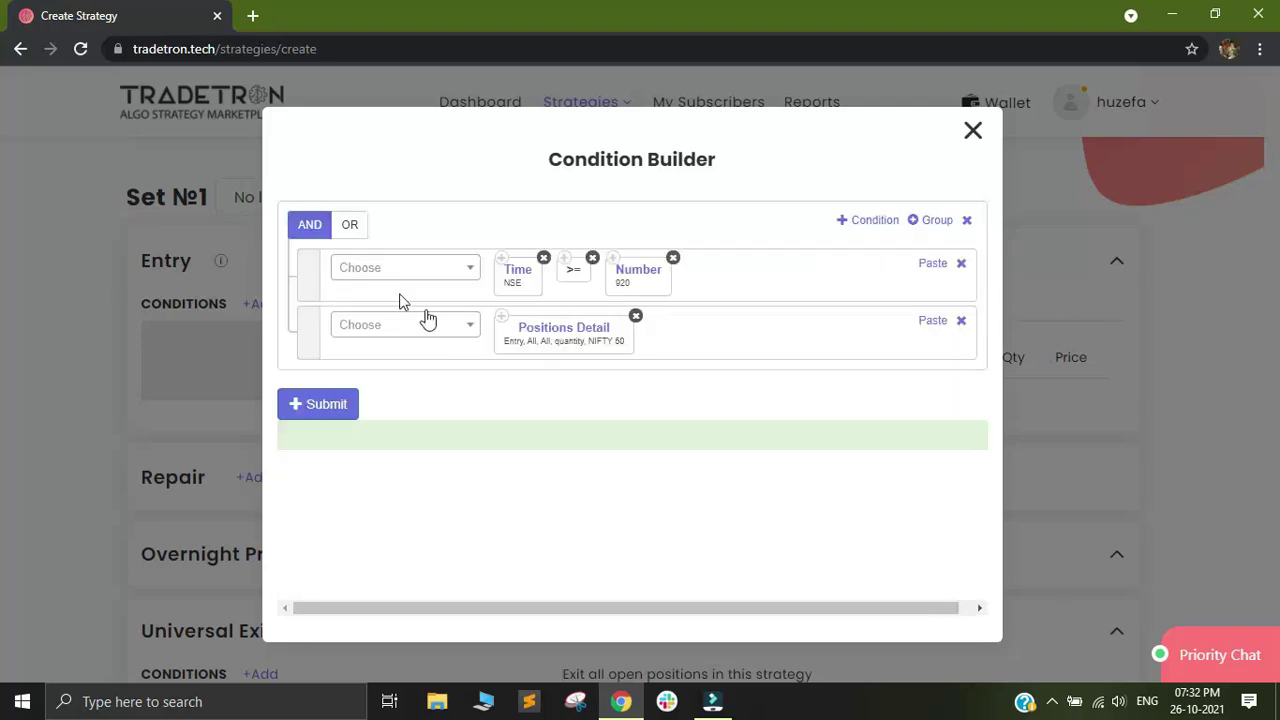
# - Complete the Positions Detail condition with == and a Number keyword of 0, and submit the entry conditions
pyautogui.click(380, 336)
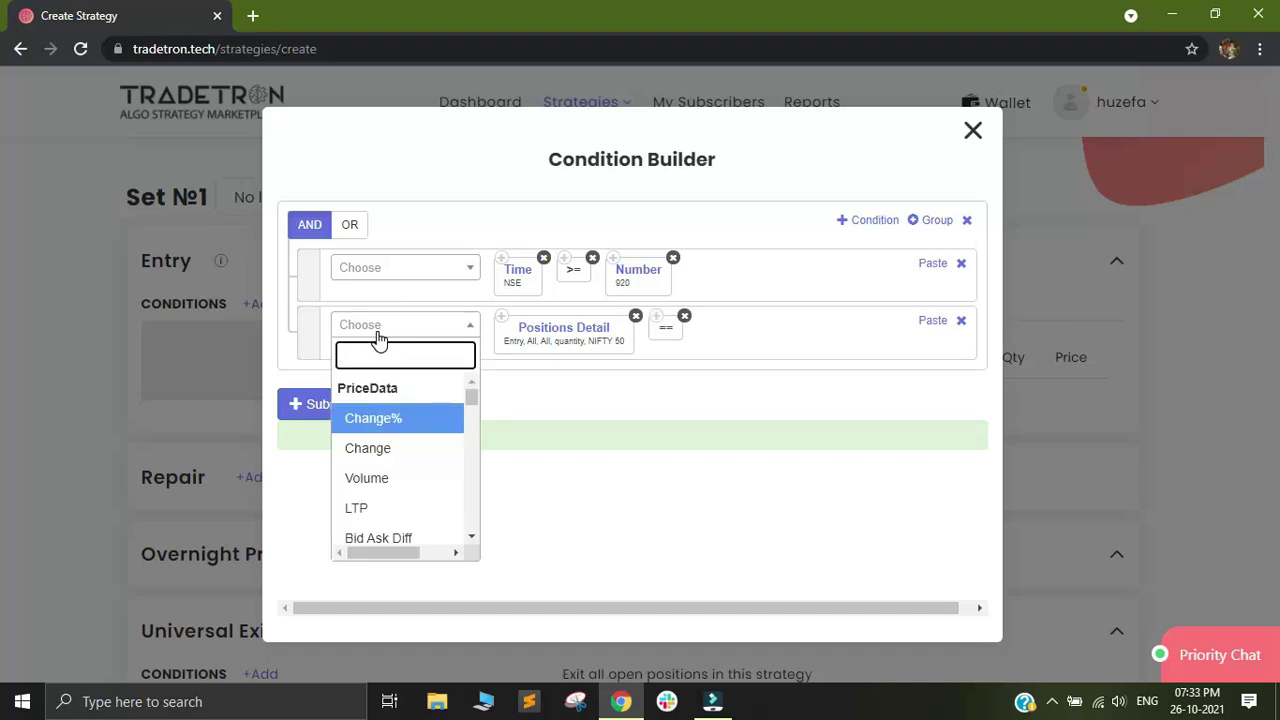
pyautogui.write('num')
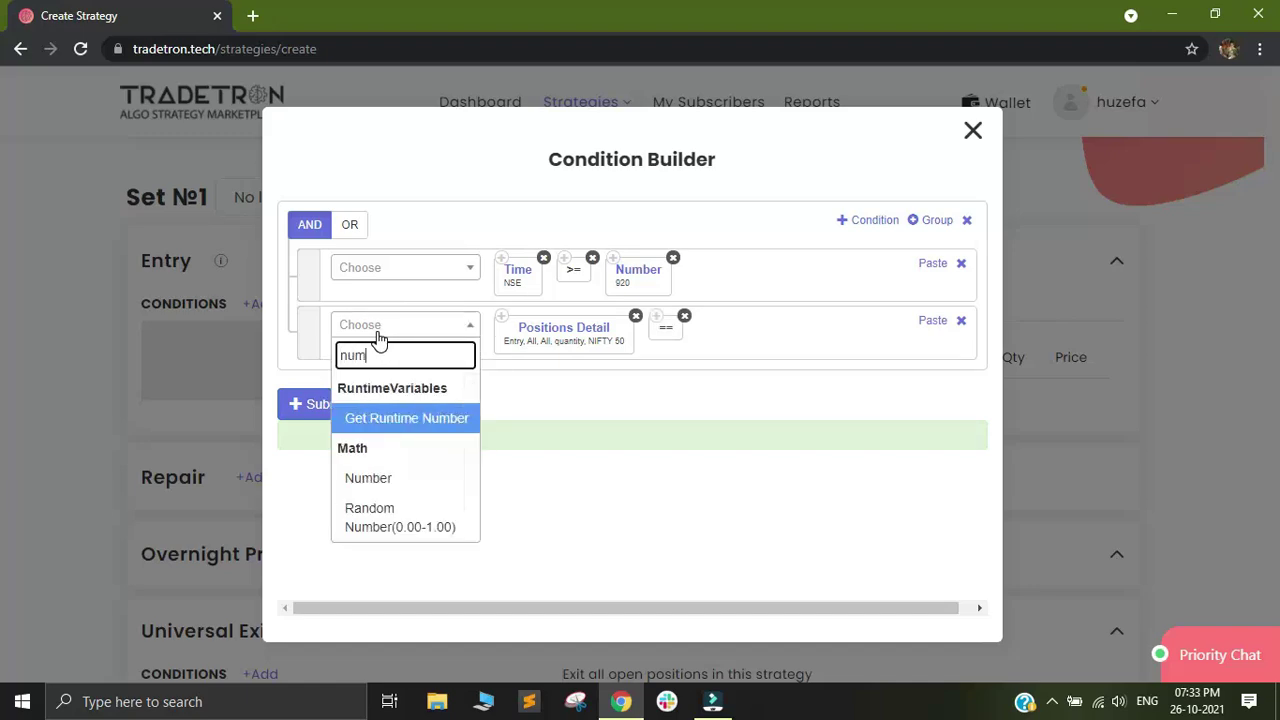
pyautogui.click(418, 478)
pyautogui.click(696, 553)
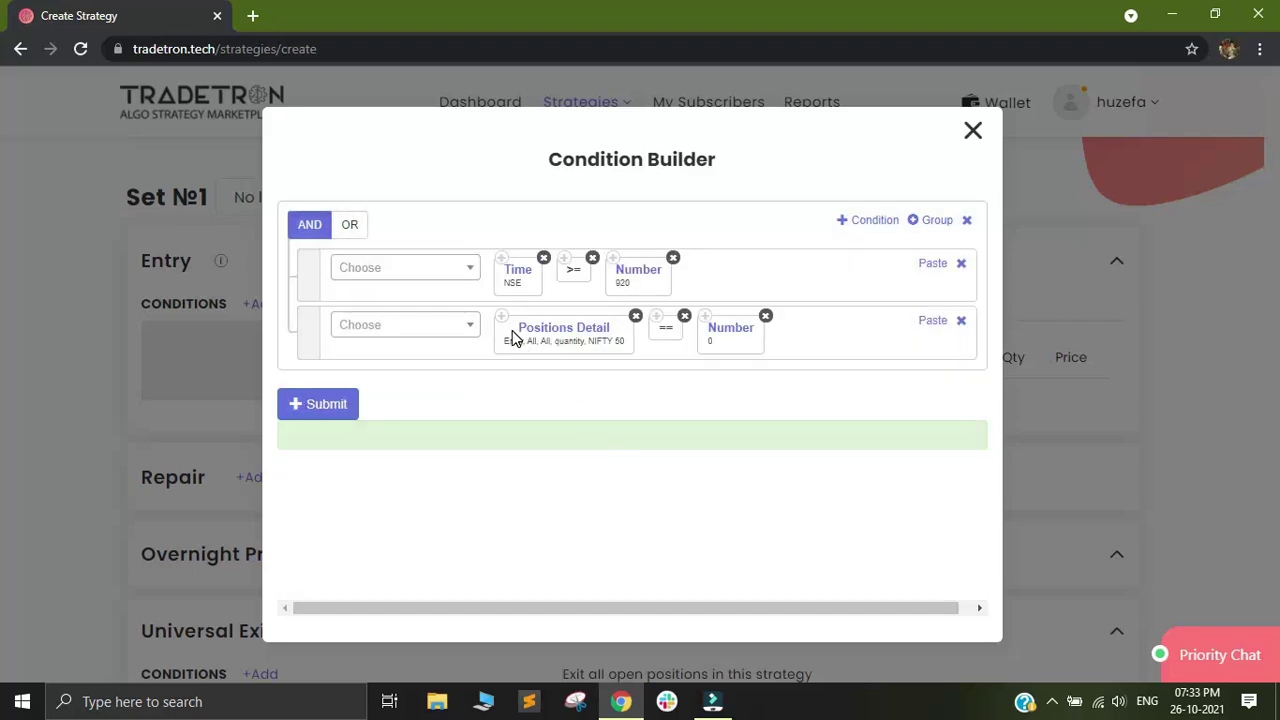
pyautogui.moveTo(302, 324); pyautogui.dragTo(311, 332)
pyautogui.click(345, 405)
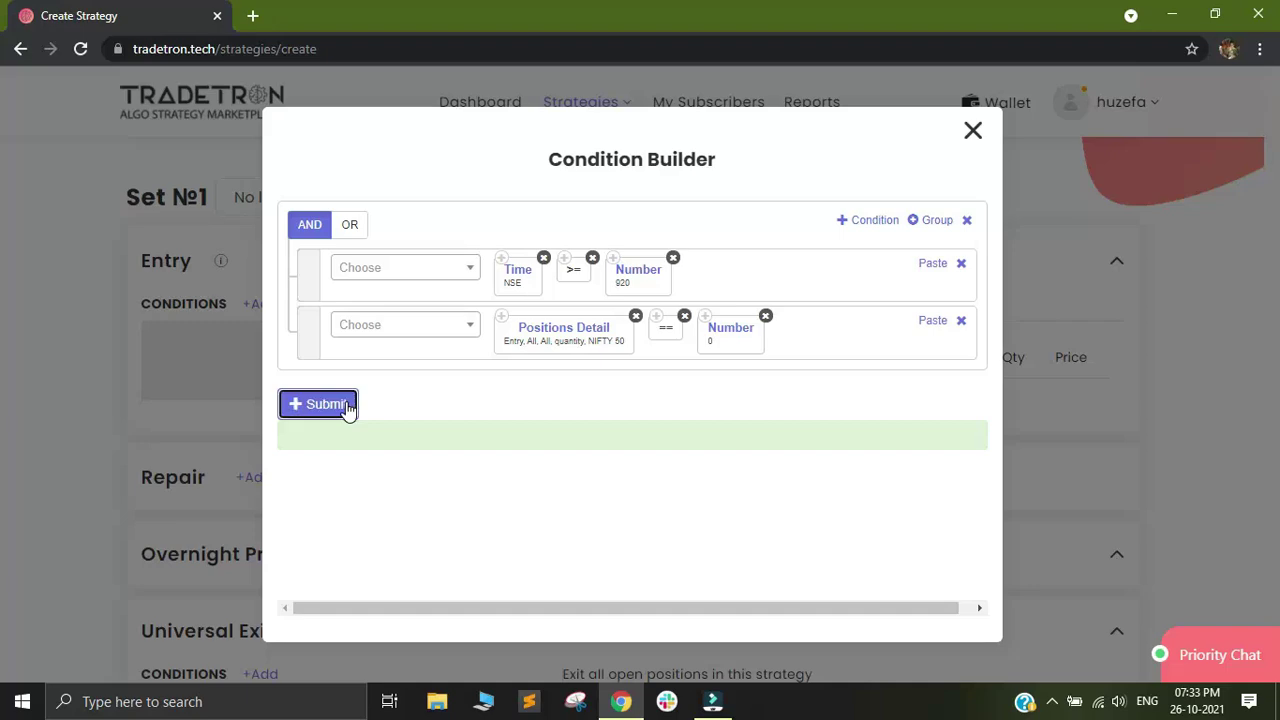
# - Close the condition builder and start a new entry position on NFO with type Call and NIFTY 50 as the underlying
pyautogui.click(972, 132)
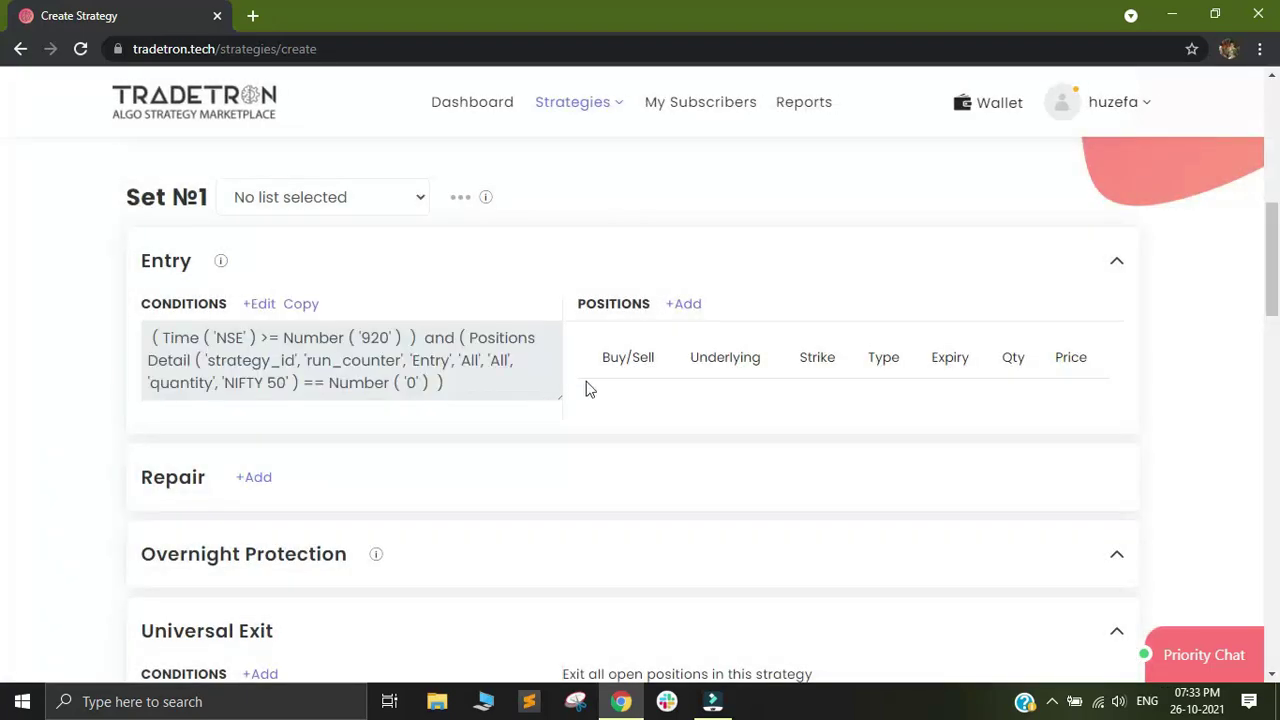
pyautogui.click(686, 305)
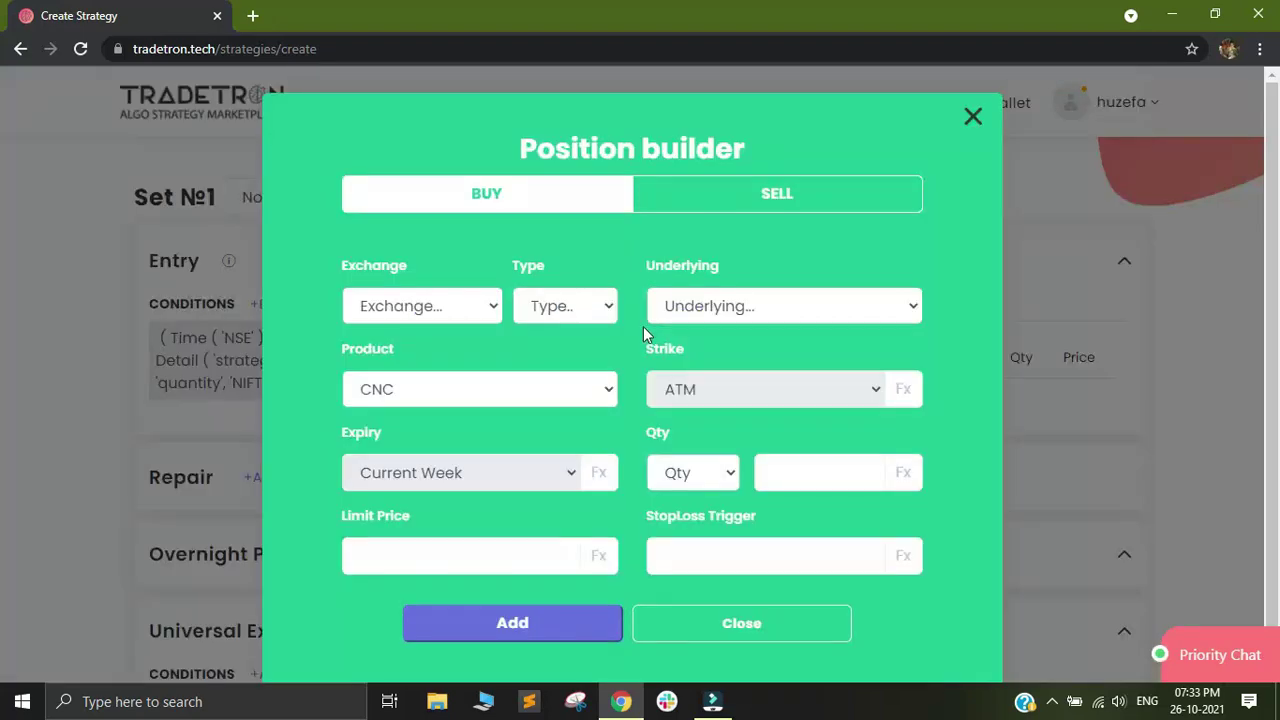
pyautogui.click(413, 306)
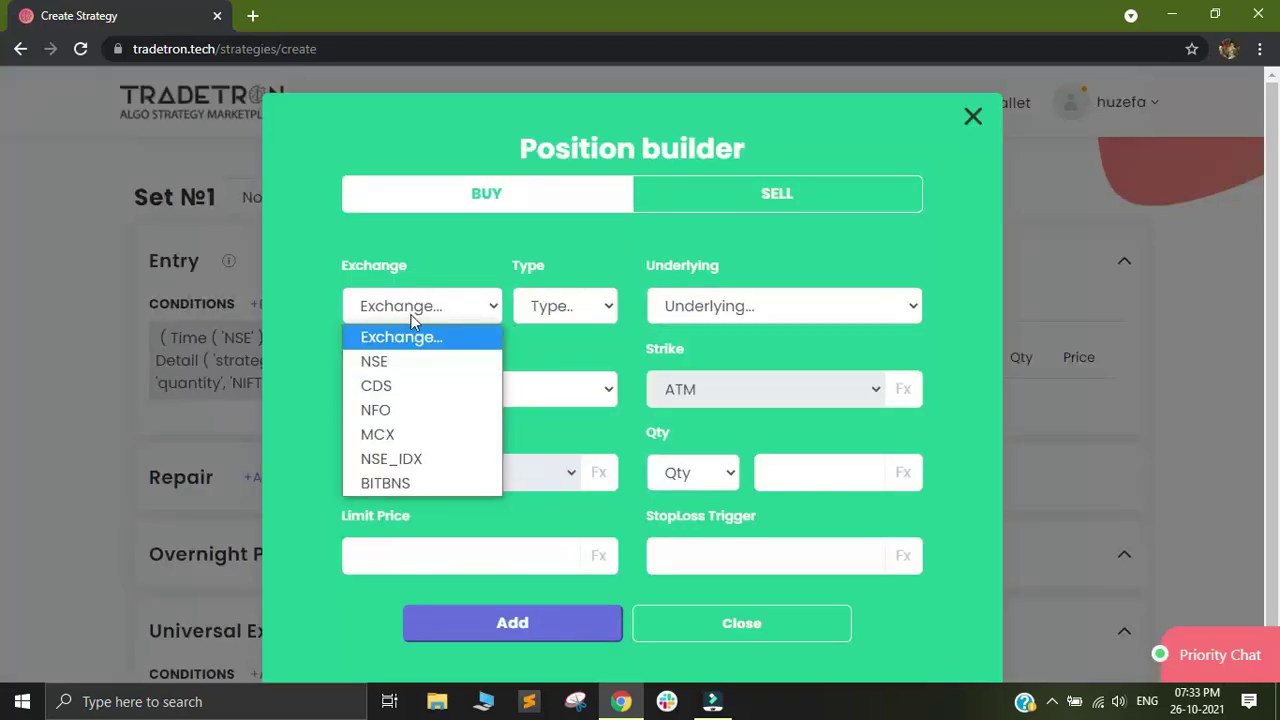
pyautogui.click(413, 418)
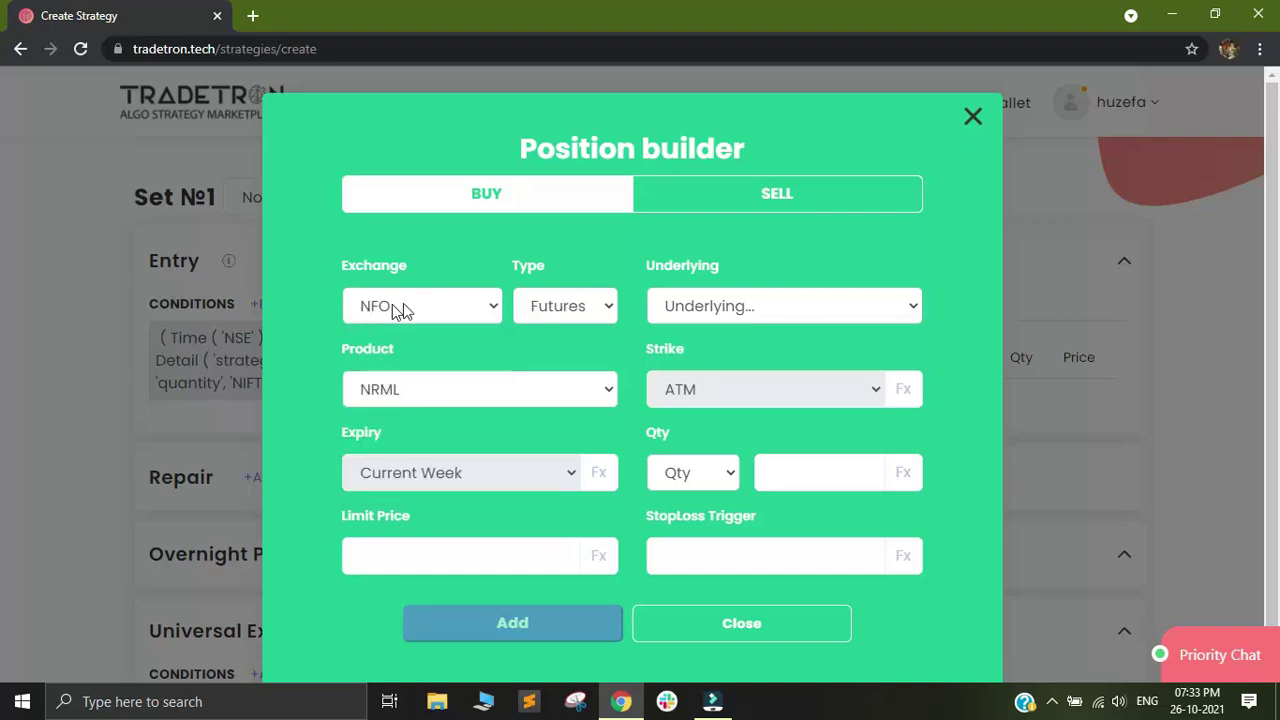
pyautogui.click(570, 309)
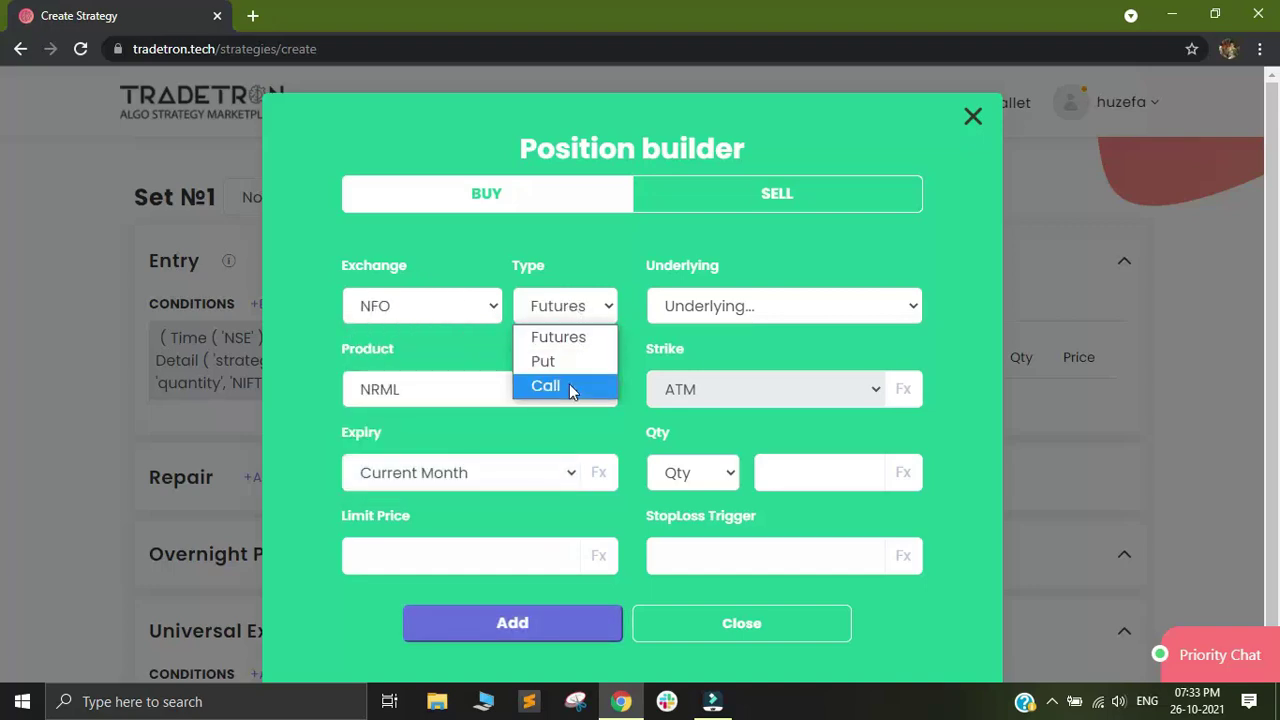
pyautogui.click(565, 388)
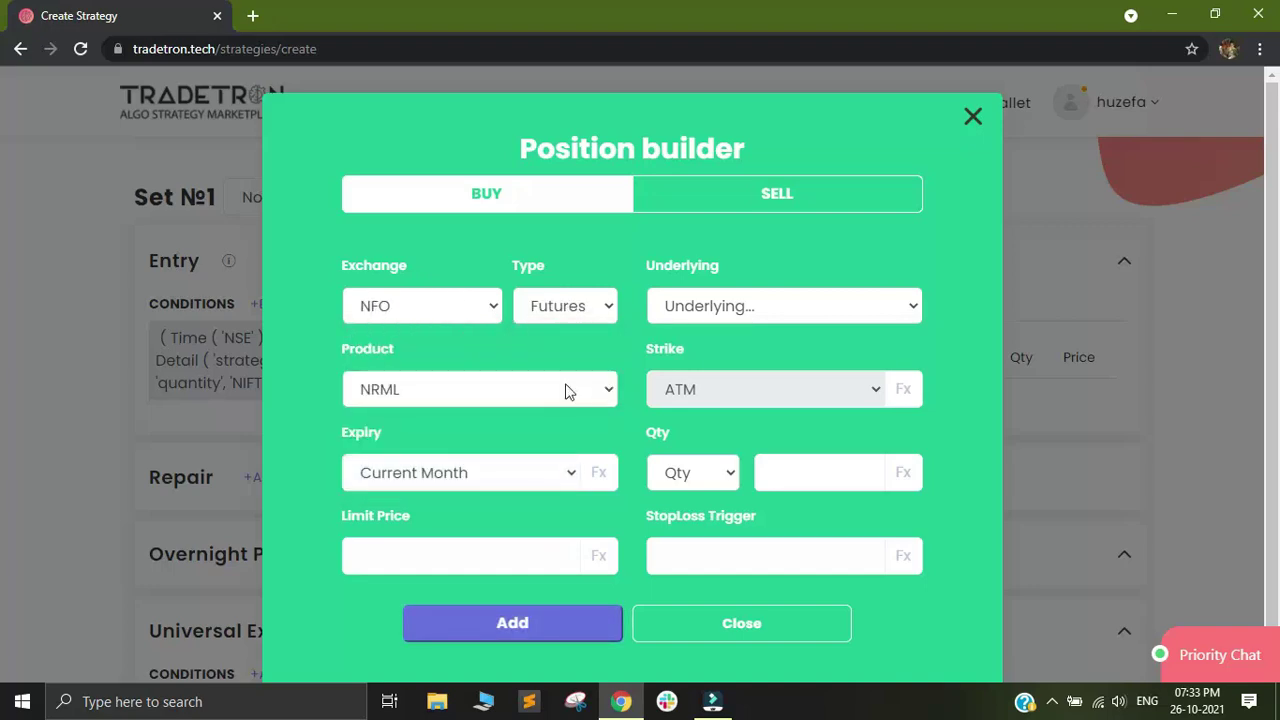
pyautogui.click(707, 306)
pyautogui.write('nifty')
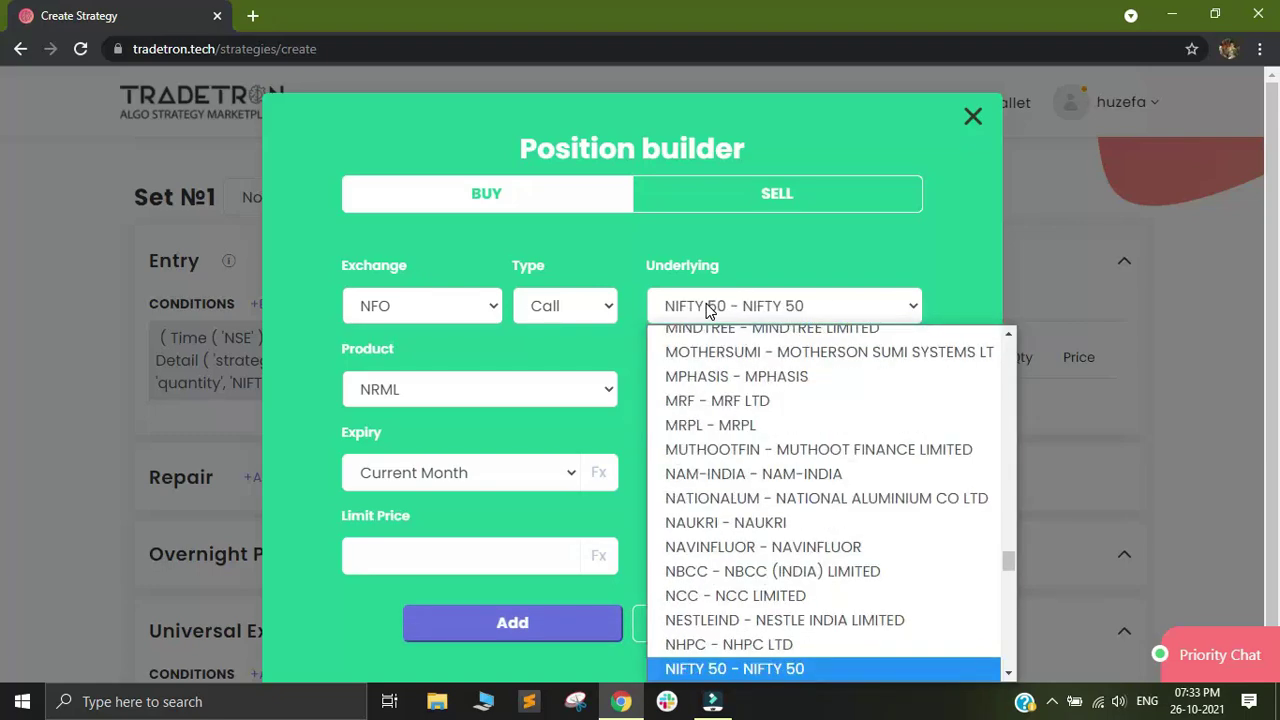
pyautogui.press('Return')
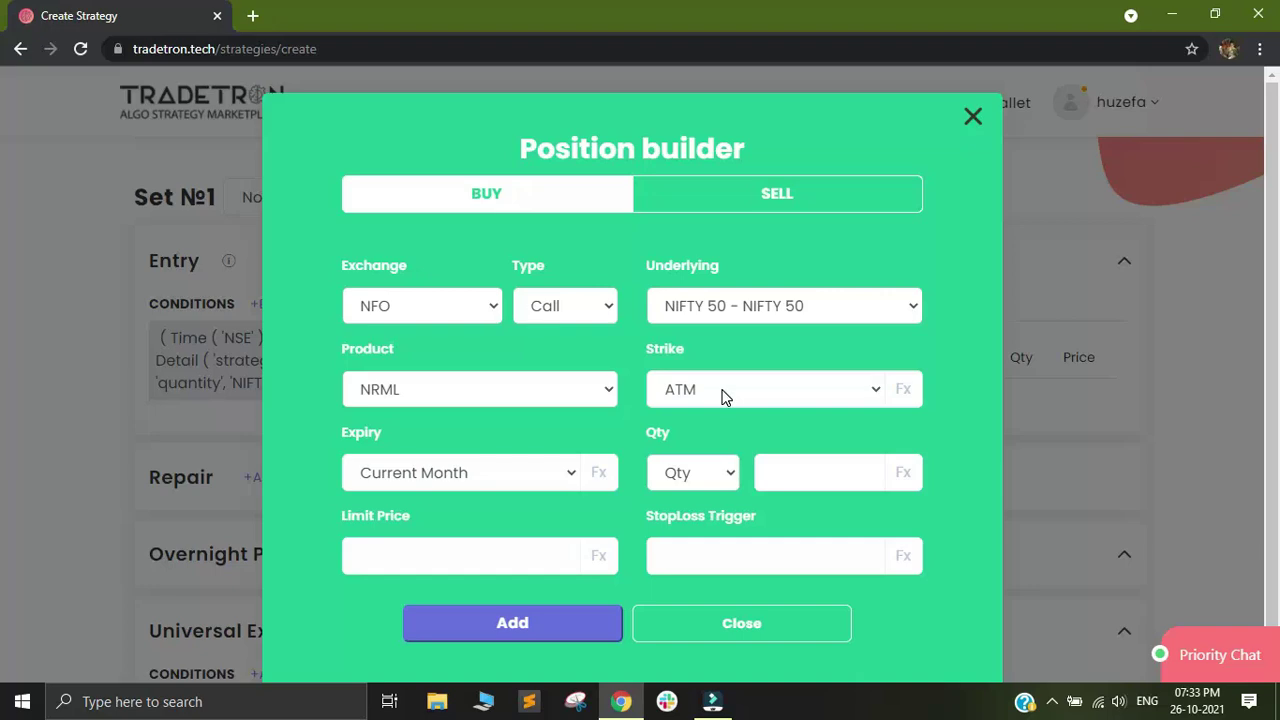
# - Set the call position to Current Week expiry and 1 lot on the Sell side, and add it to the entry
pyautogui.click(491, 486)
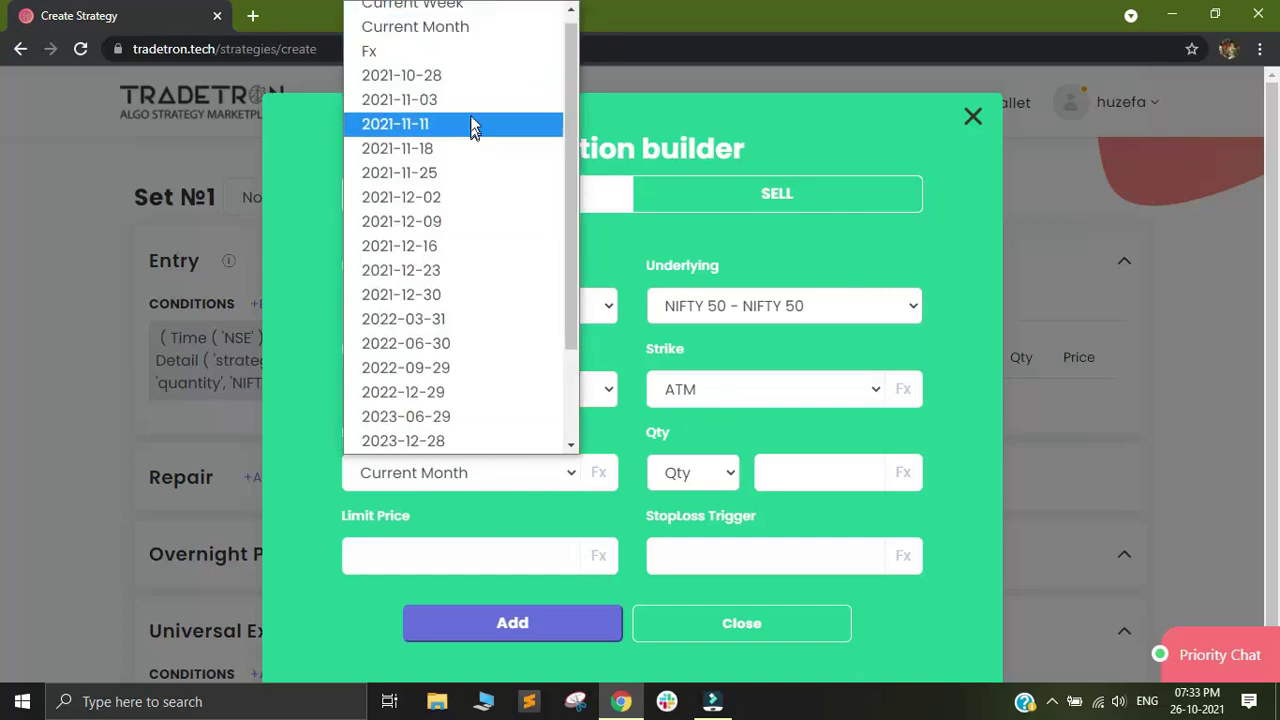
pyautogui.scroll(1, 447, 14)
pyautogui.click(447, 14)
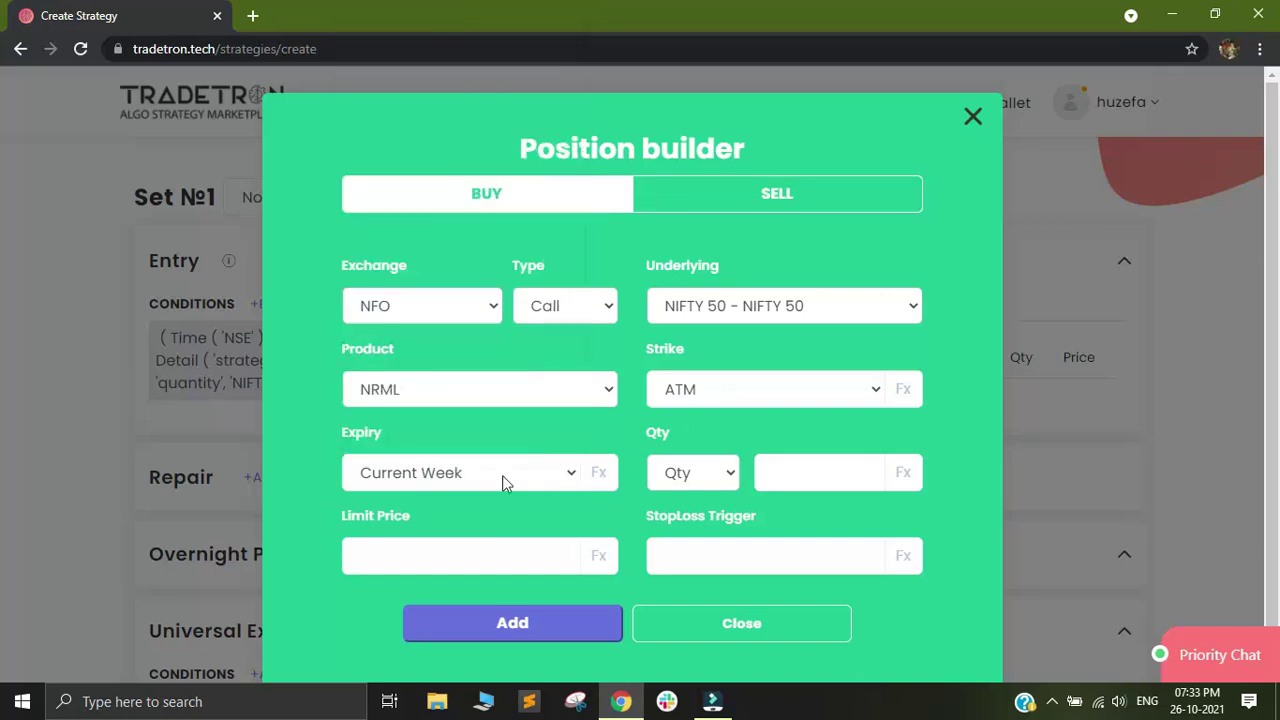
pyautogui.click(688, 479)
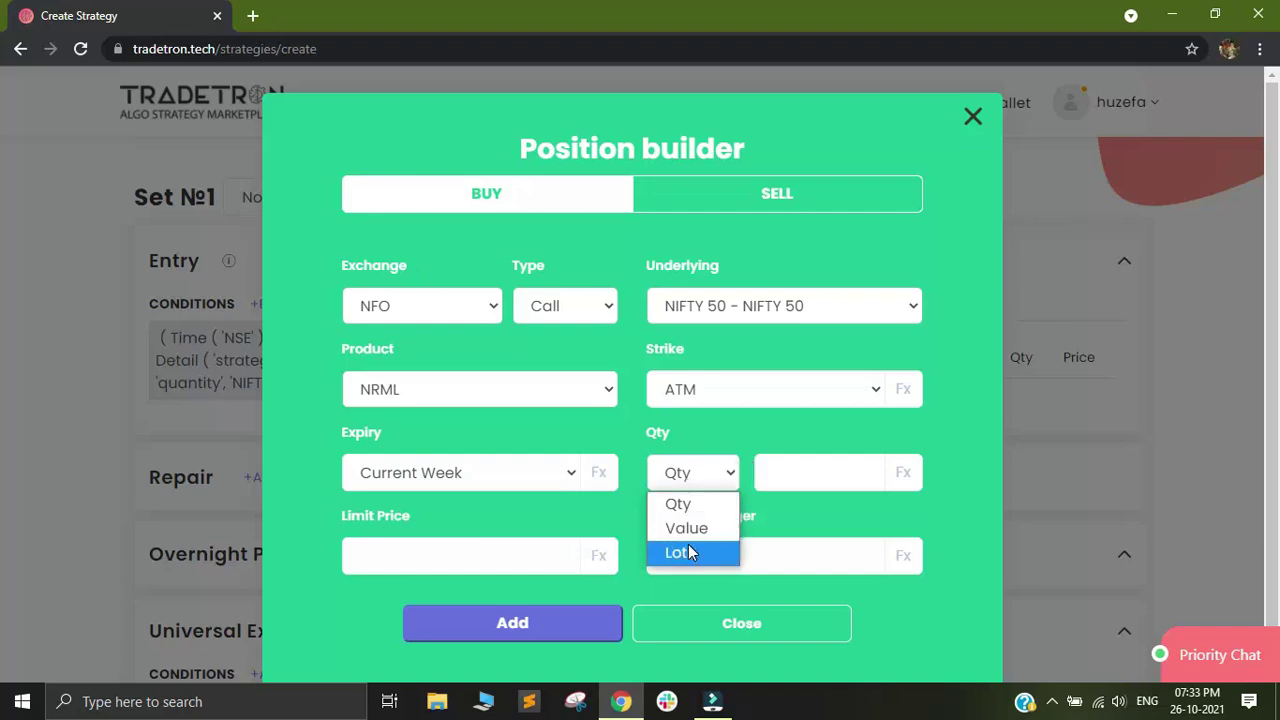
pyautogui.click(688, 552)
pyautogui.click(780, 470)
pyautogui.write('1')
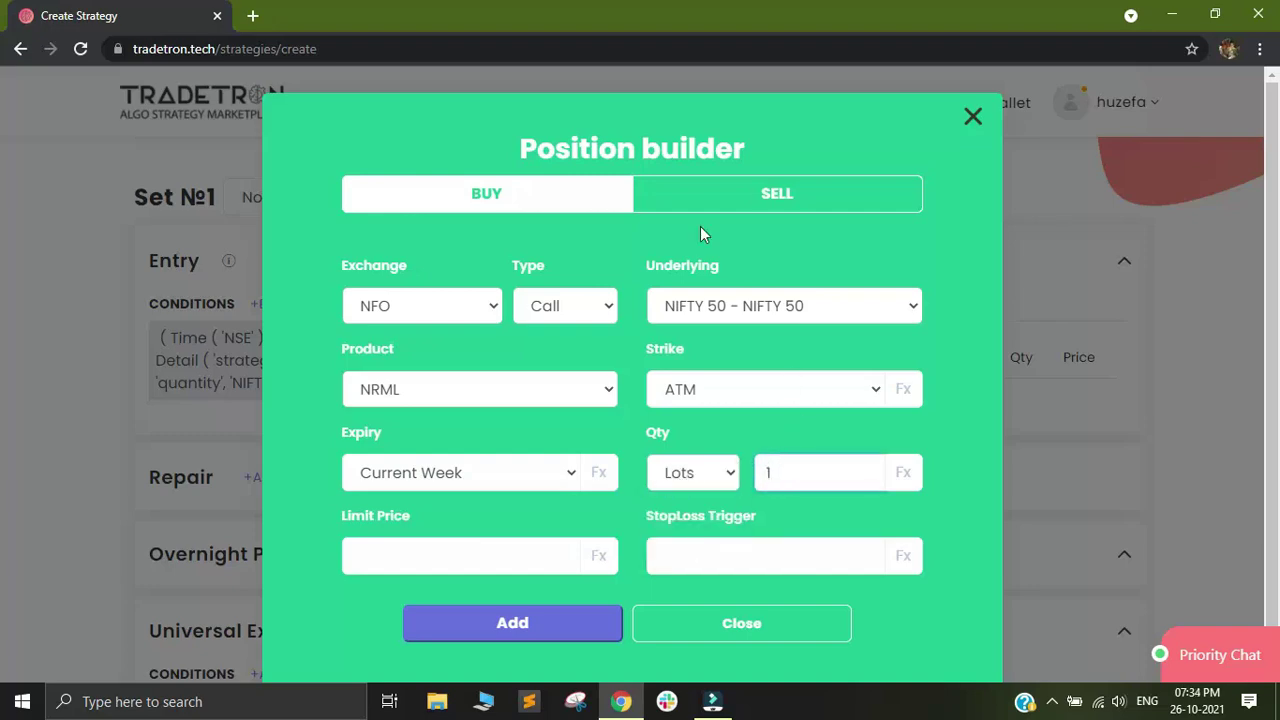
pyautogui.click(772, 203)
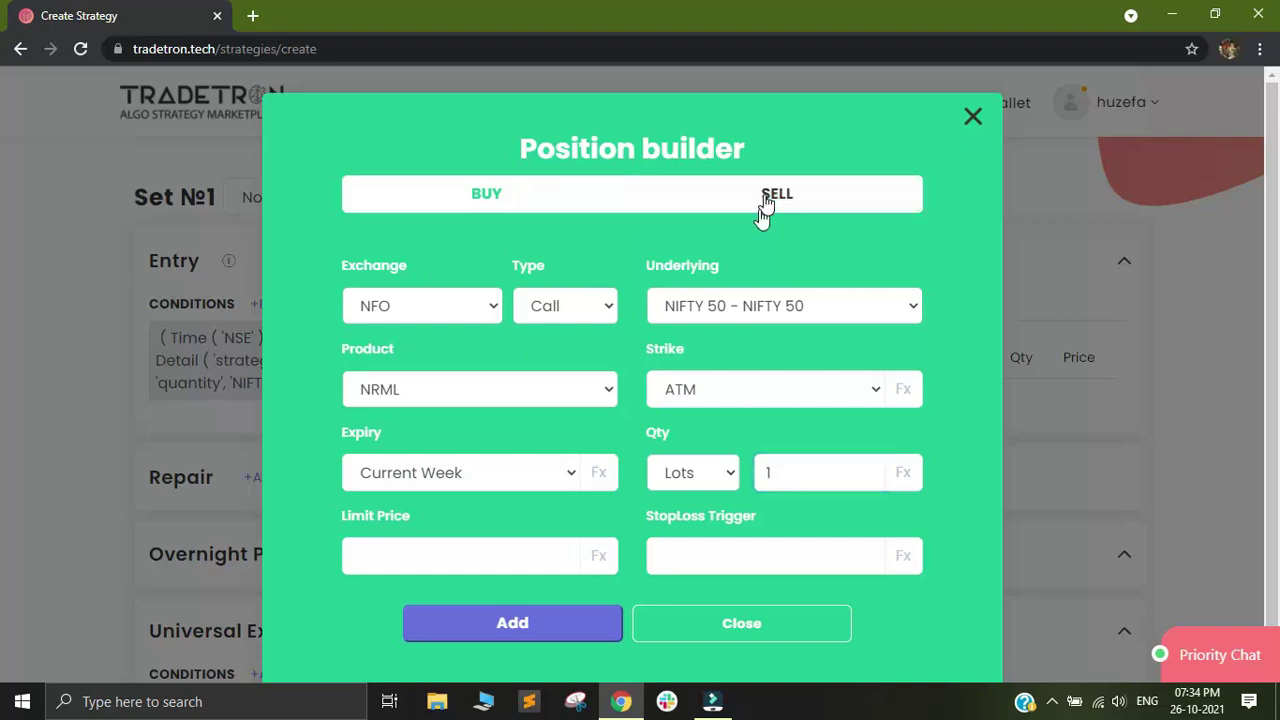
pyautogui.click(512, 625)
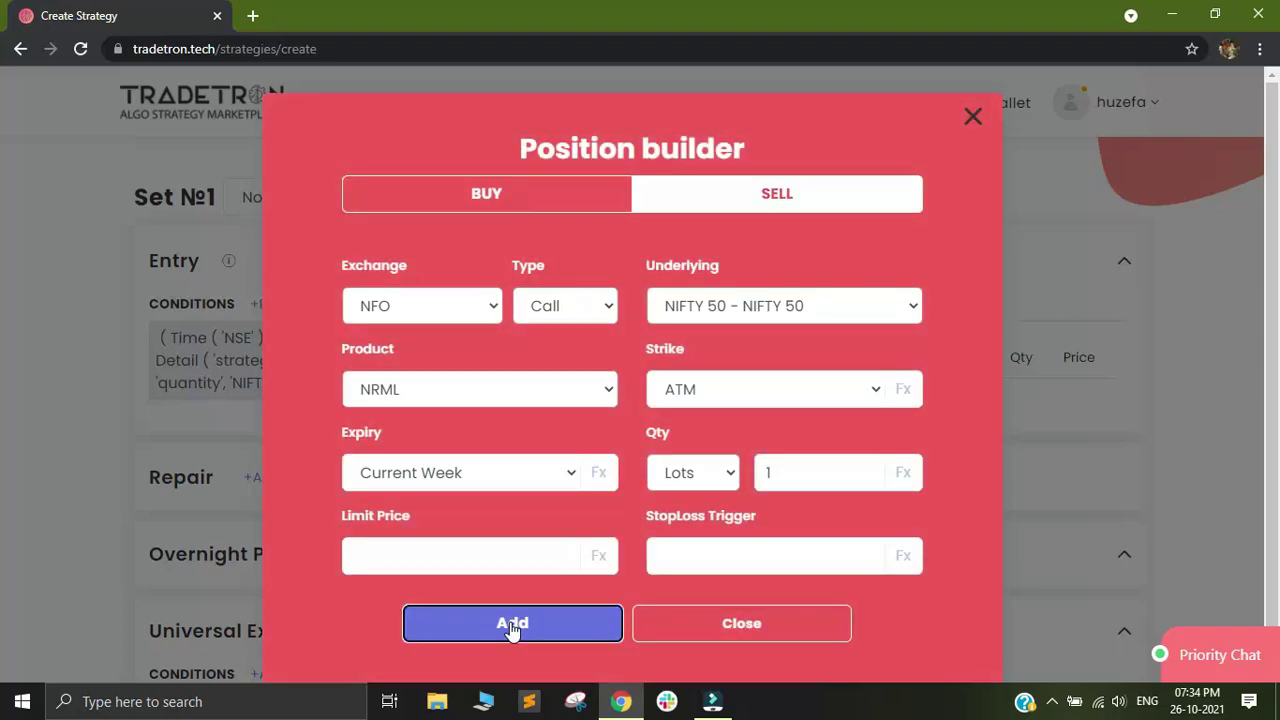
# - Change the option type to Put for the second sell position and choose NIFTY 50 as its underlying
pyautogui.click(551, 314)
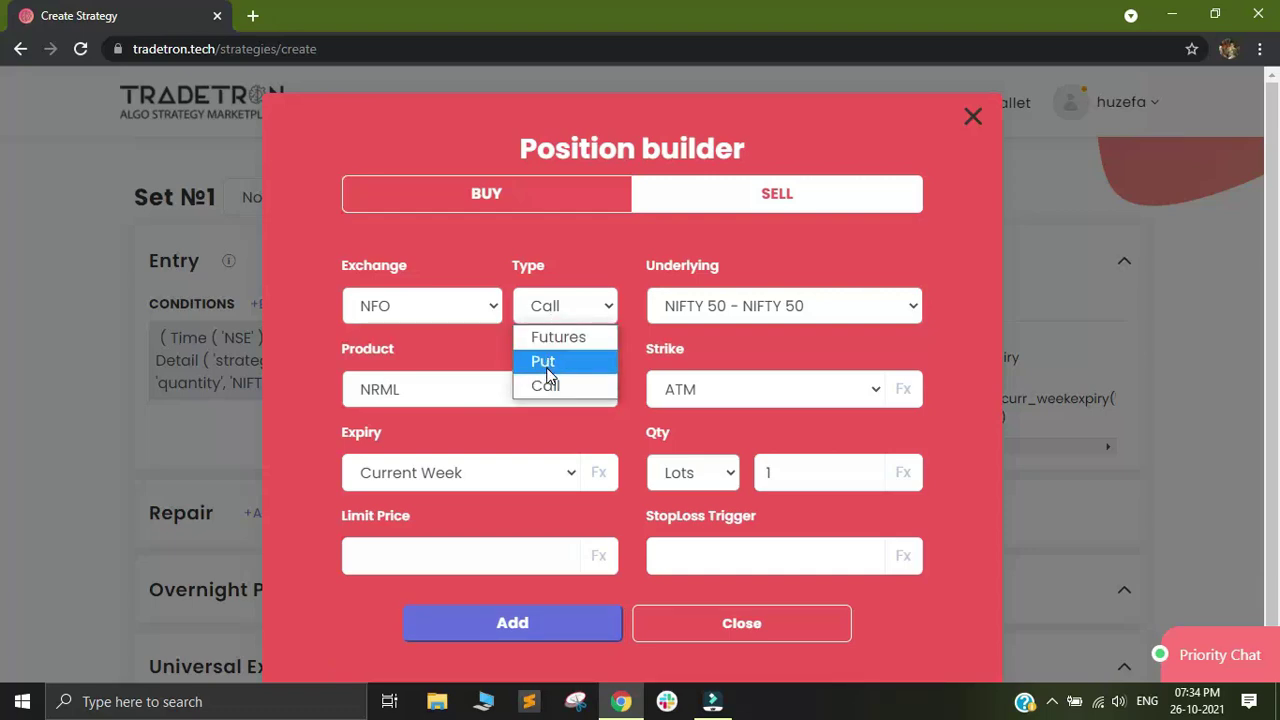
pyautogui.click(543, 360)
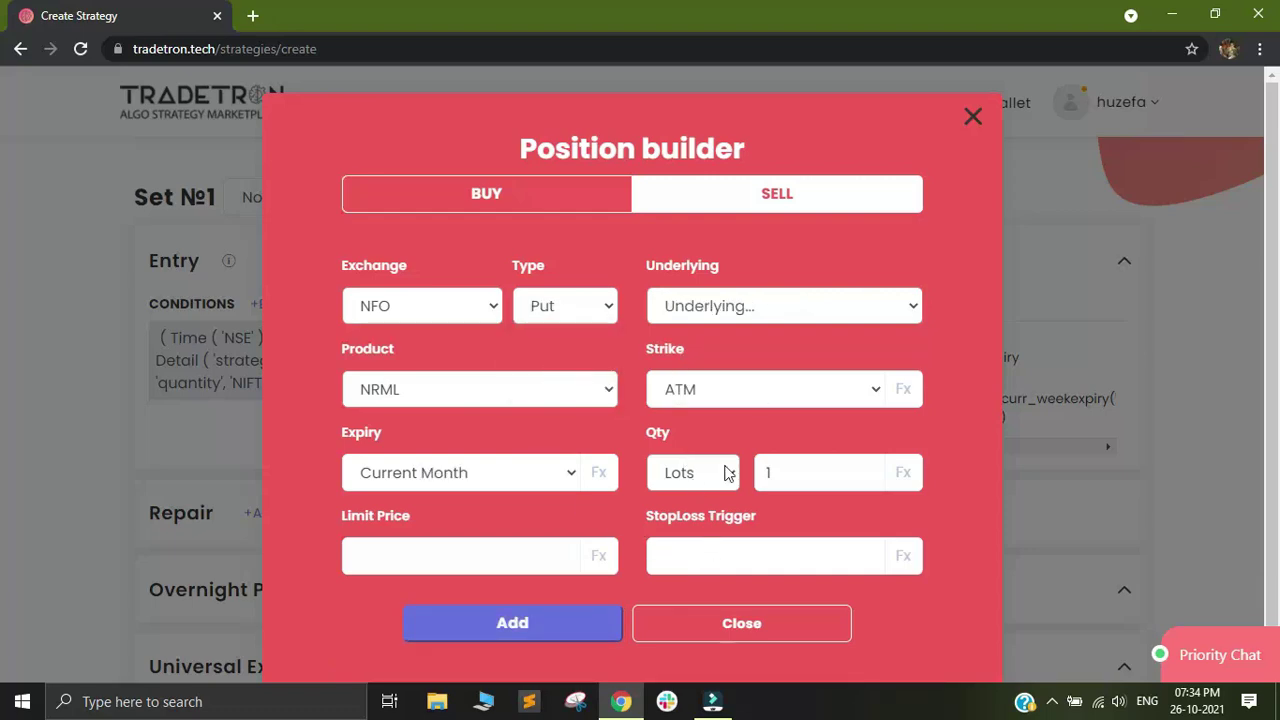
pyautogui.click(689, 311)
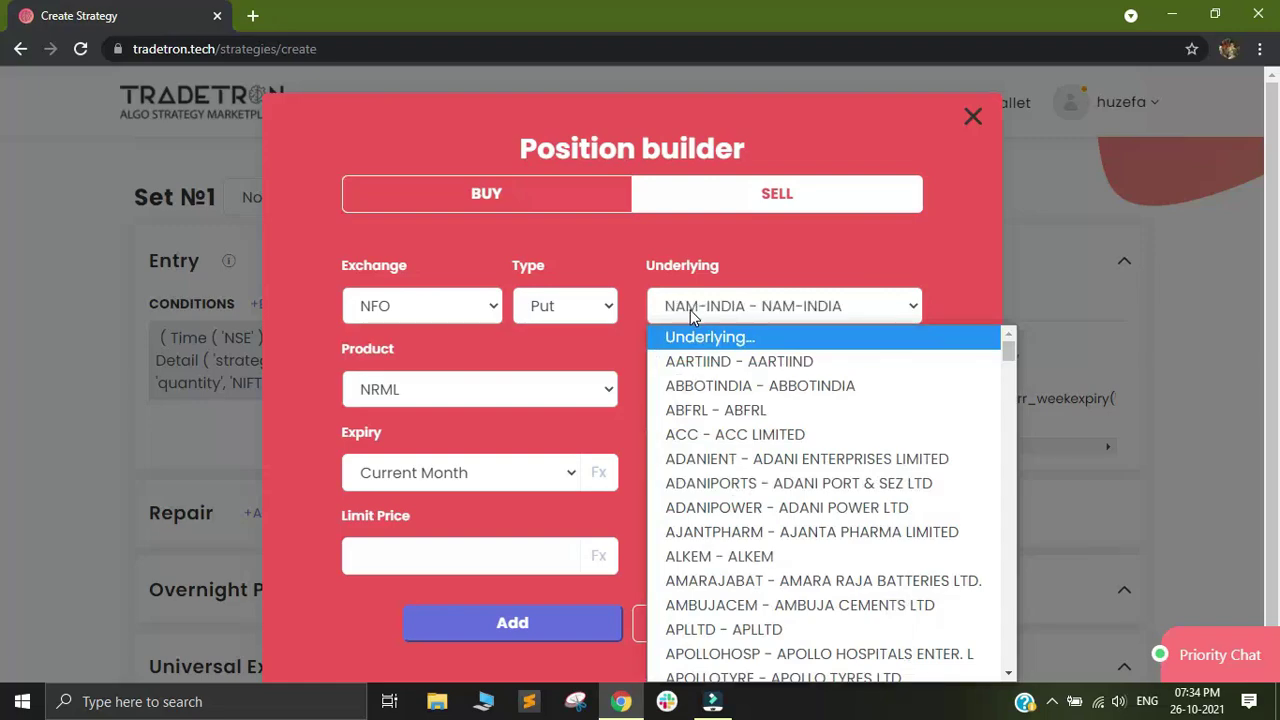
pyautogui.write('nifty')
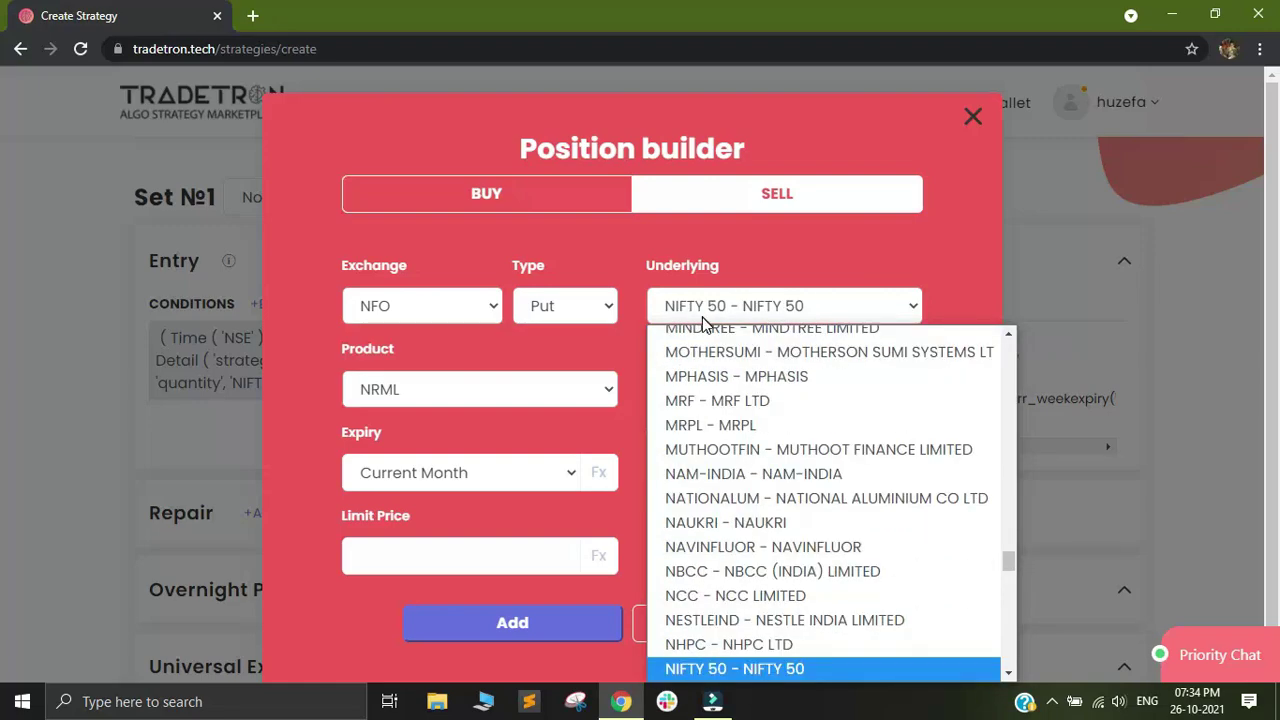
pyautogui.scroll(1, 720, 600)
pyautogui.scroll(-4, 730, 500)
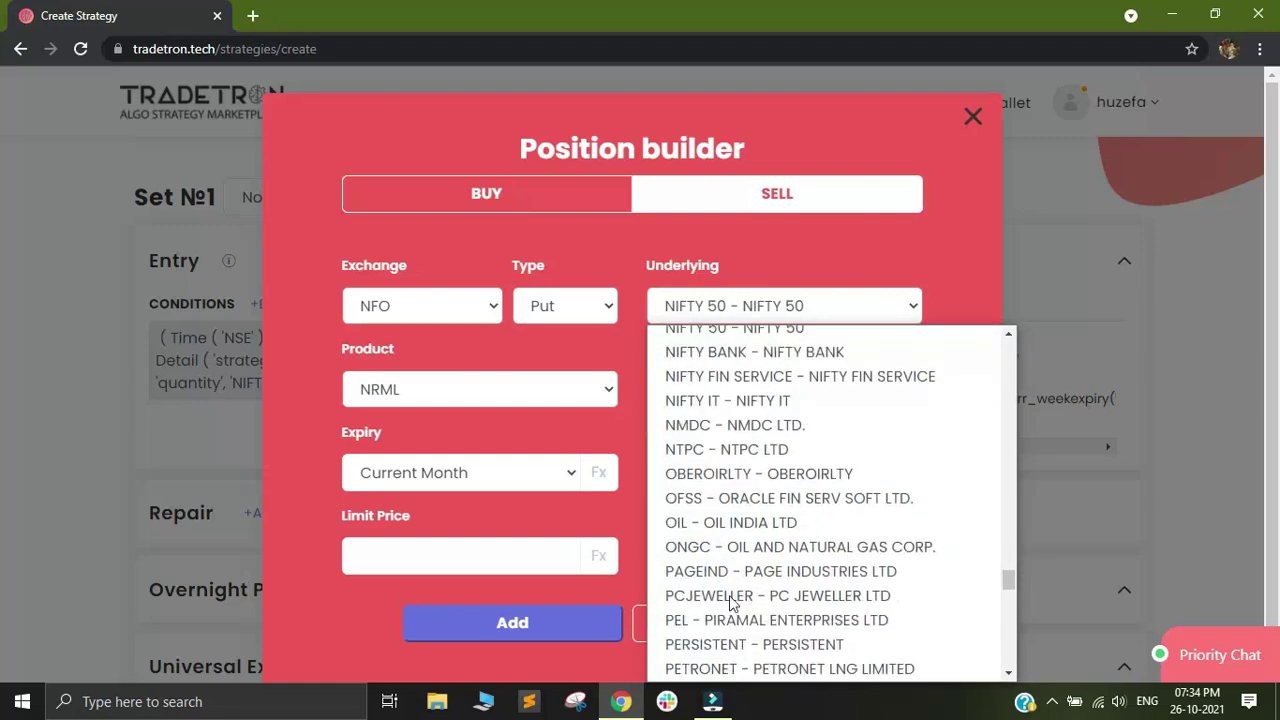
pyautogui.click(776, 328)
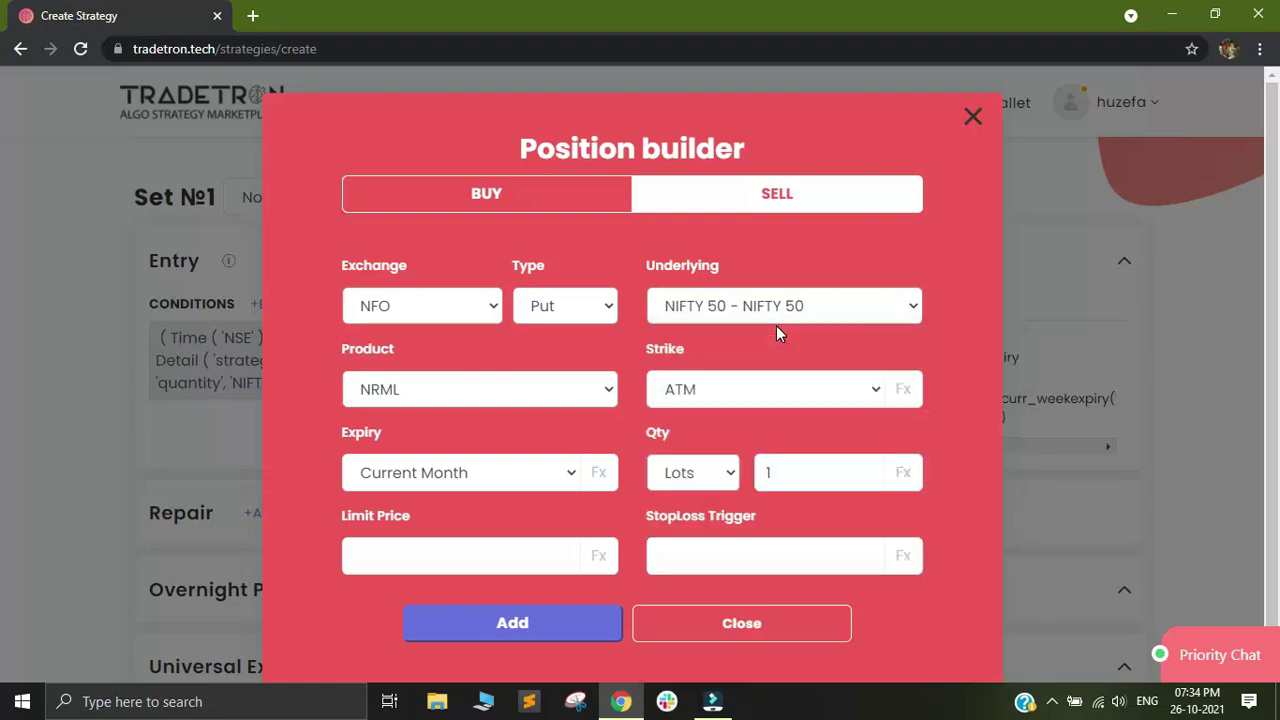
# - Set the put position's expiry to Current Week, add it to the entry and close the position builder
pyautogui.click(726, 398)
pyautogui.click(727, 401)
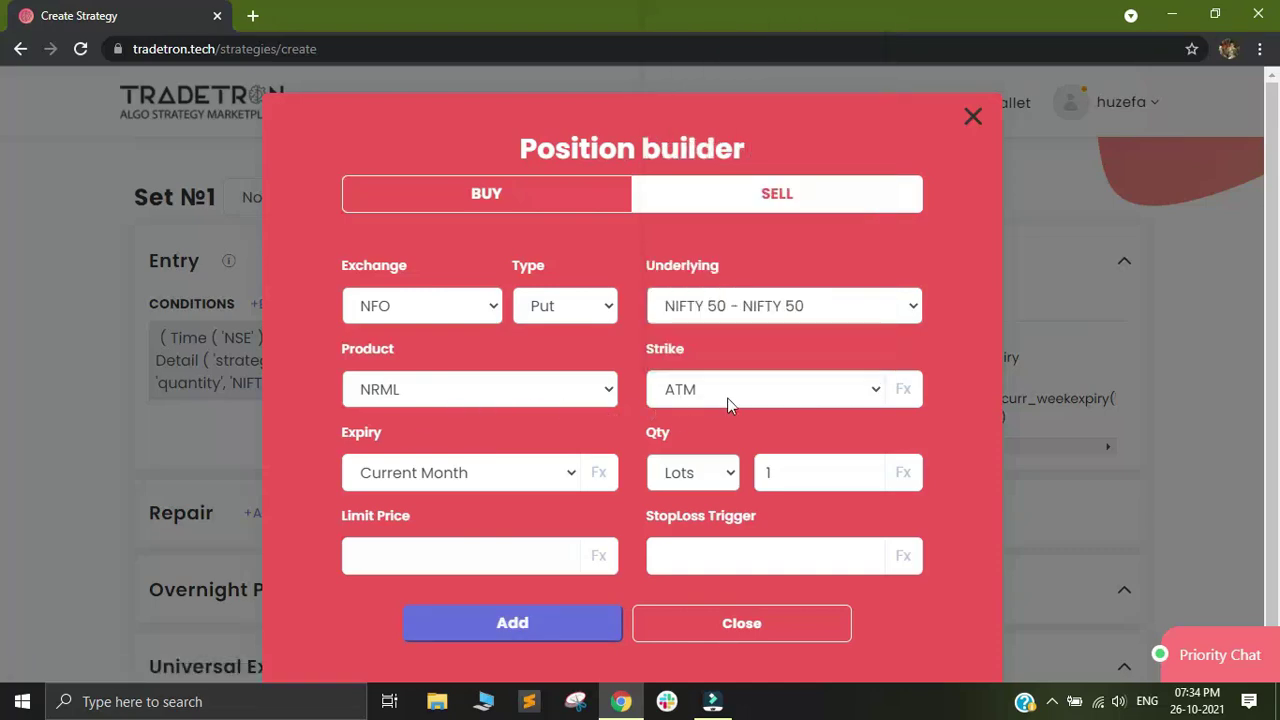
pyautogui.click(461, 486)
pyautogui.click(437, 14)
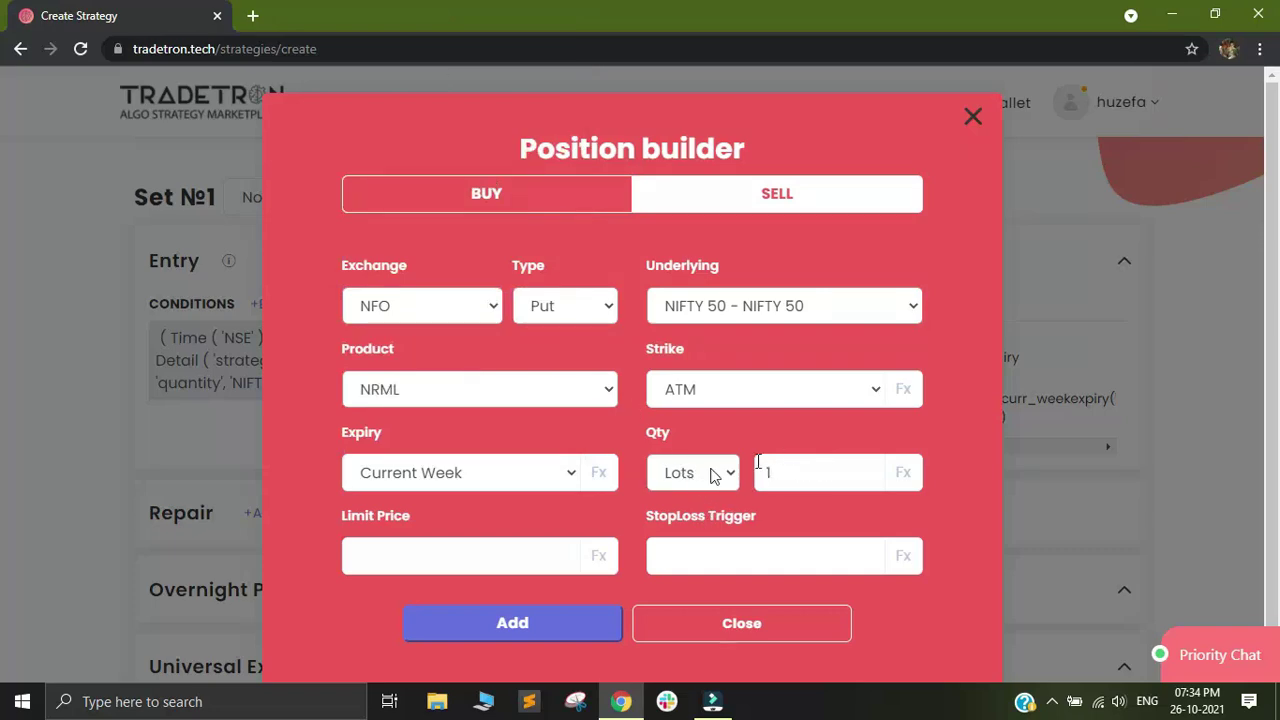
pyautogui.click(512, 628)
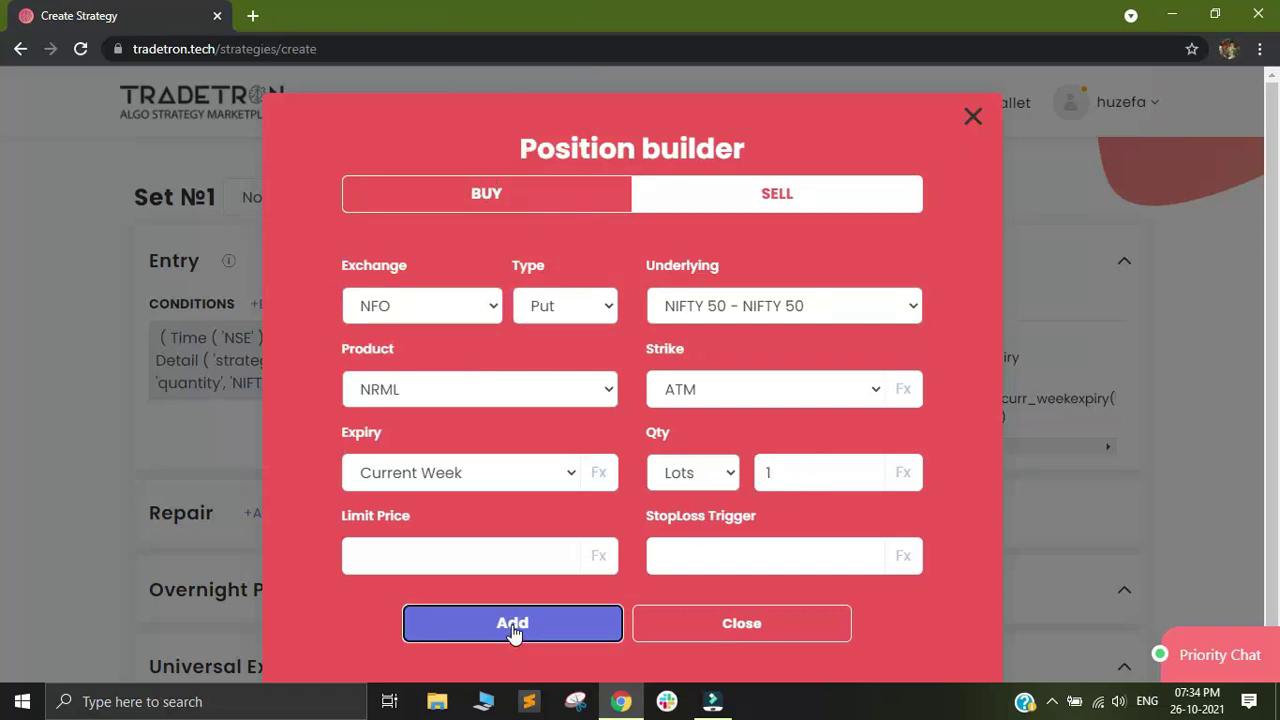
pyautogui.click(741, 623)
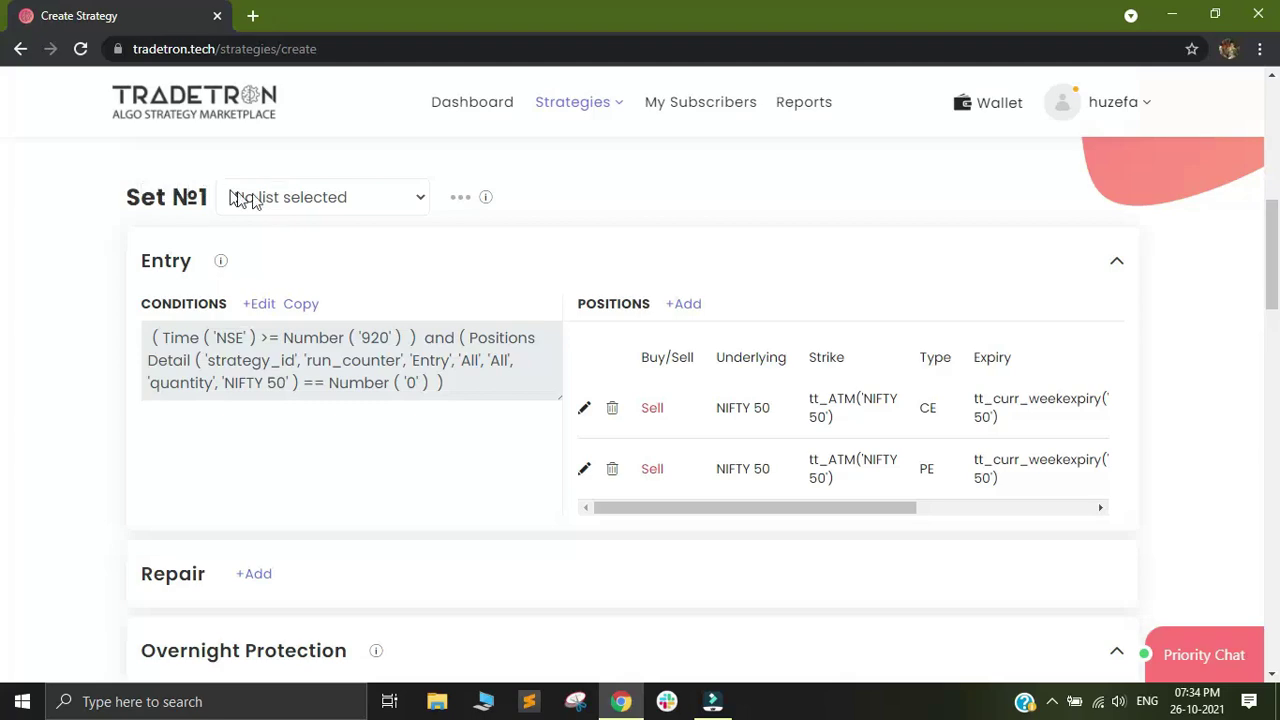
pyautogui.click(325, 203)
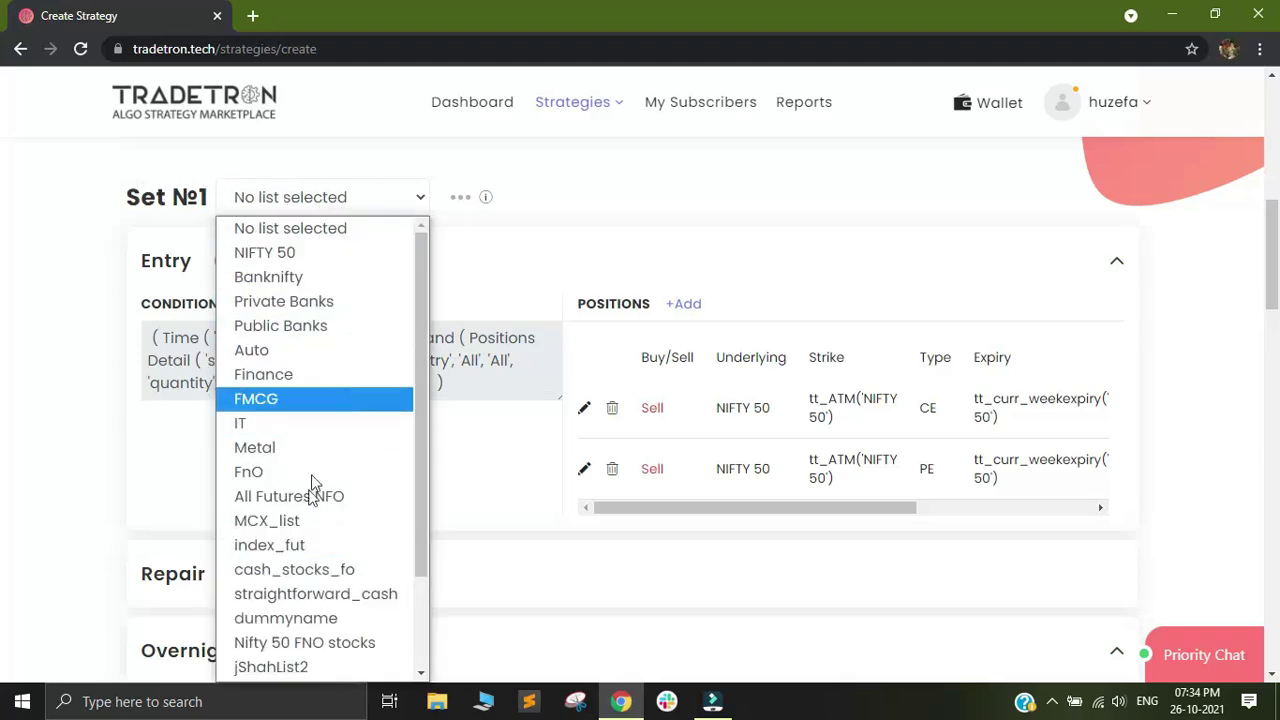
pyautogui.click(295, 205)
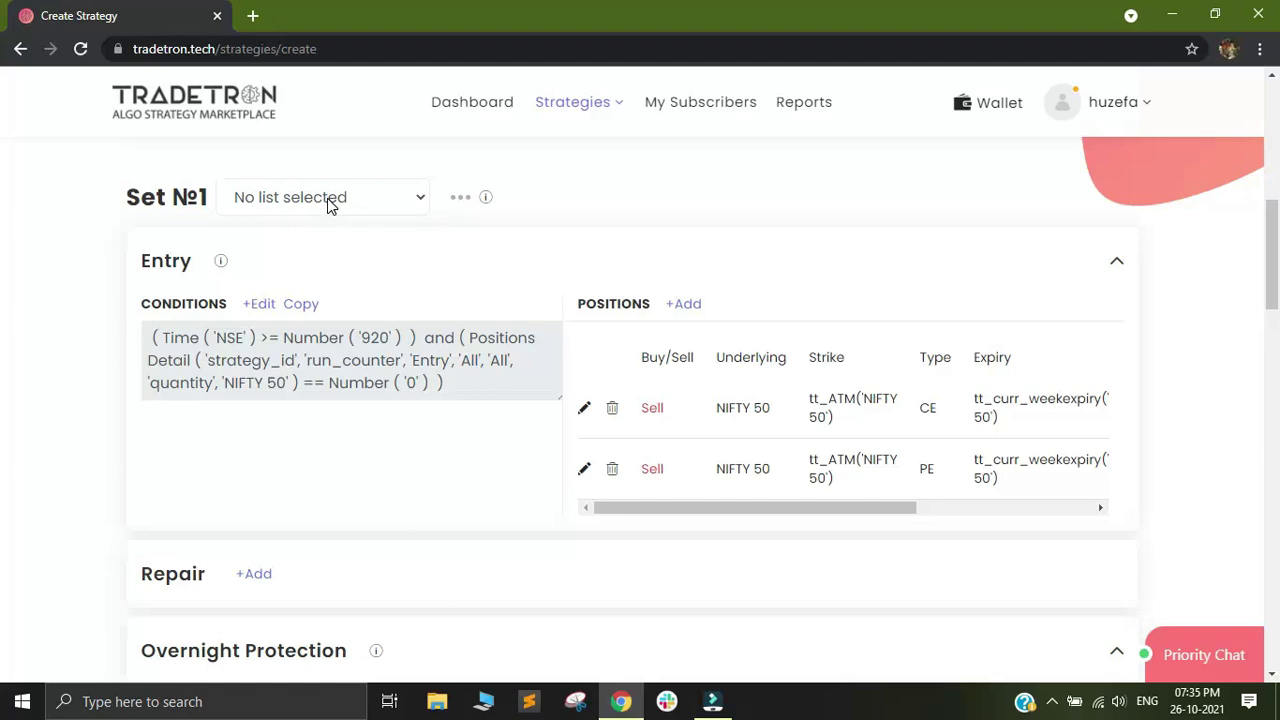
pyautogui.click(331, 199)
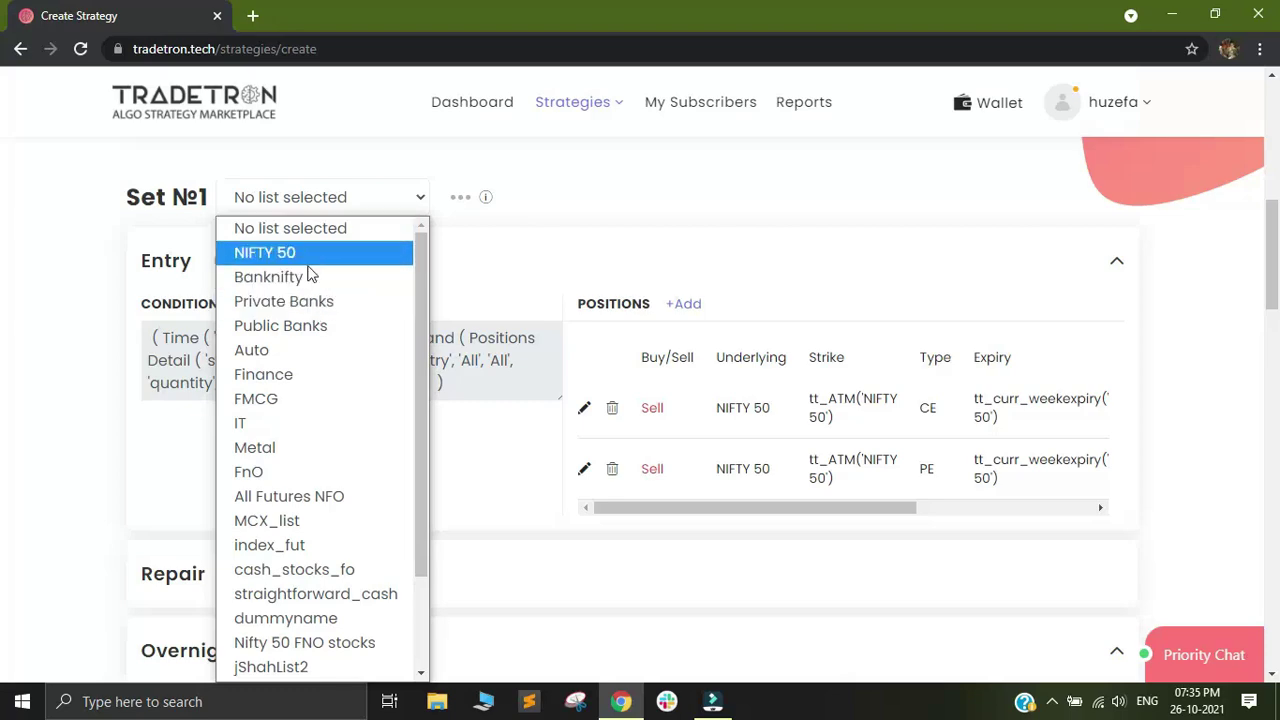
pyautogui.click(329, 199)
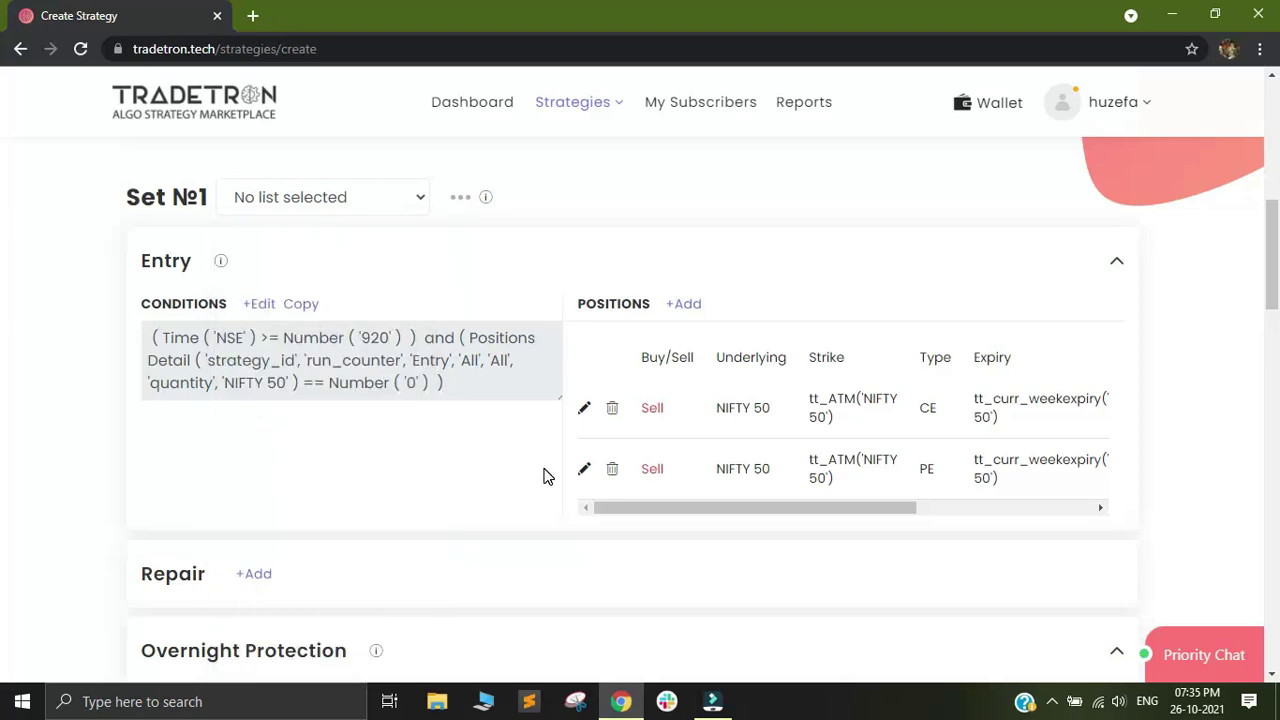